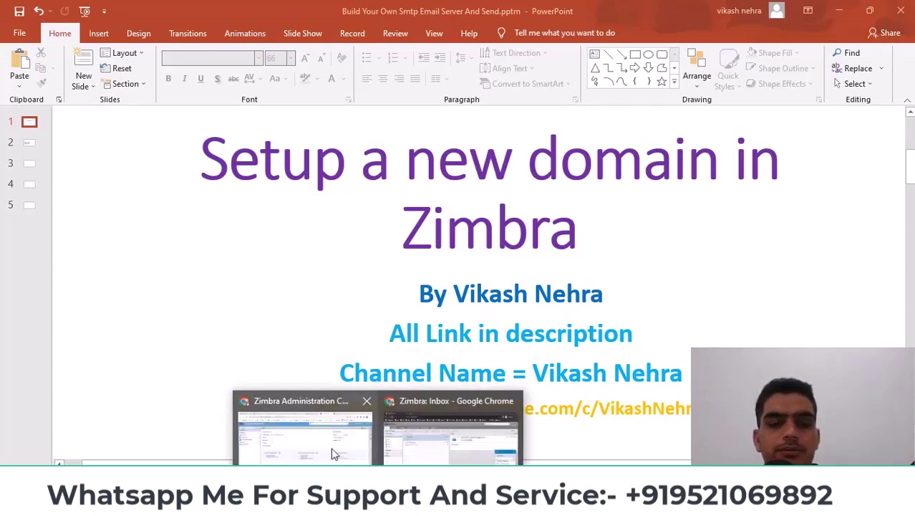
Step: In the admin console, view accounts under Manage, return Home, then open Configure's Class of Service list
click(333, 451)
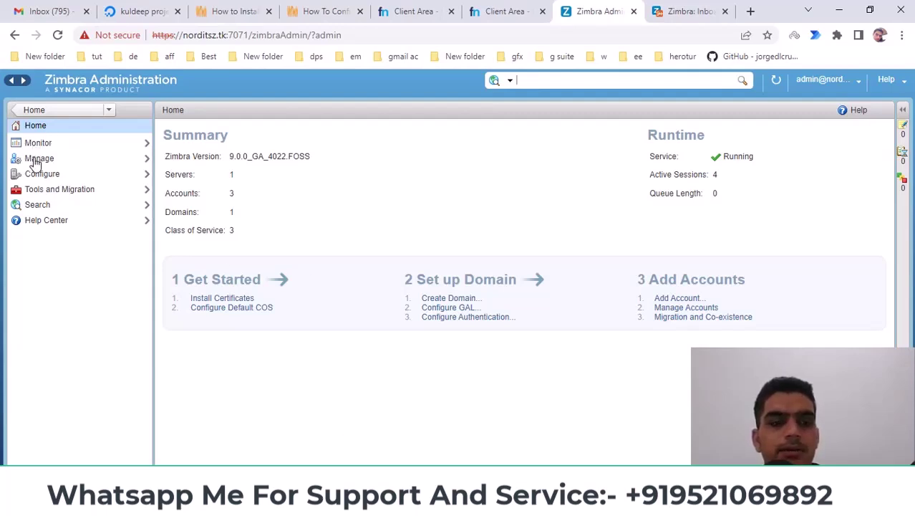
click(39, 159)
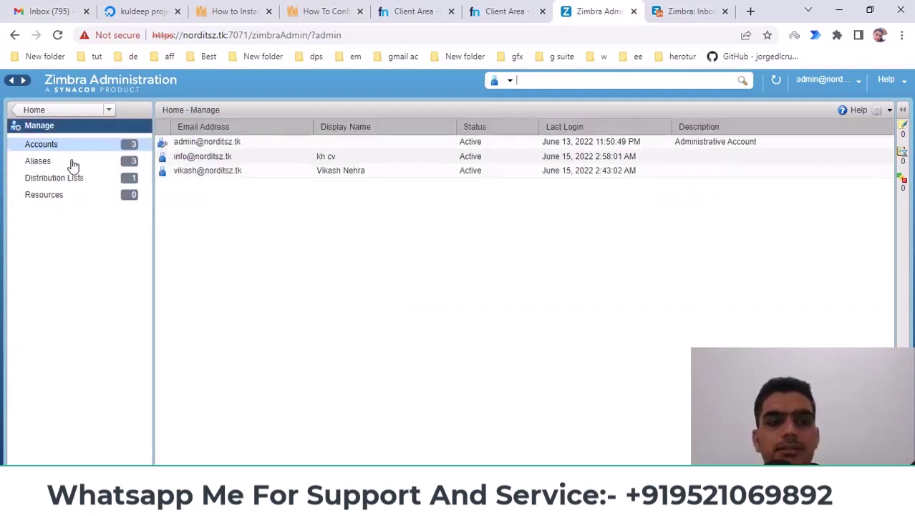
click(54, 109)
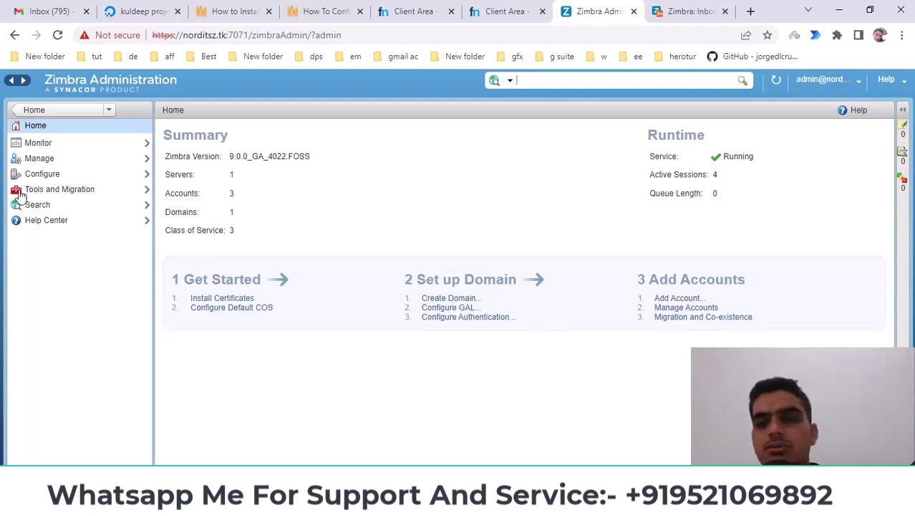
click(41, 176)
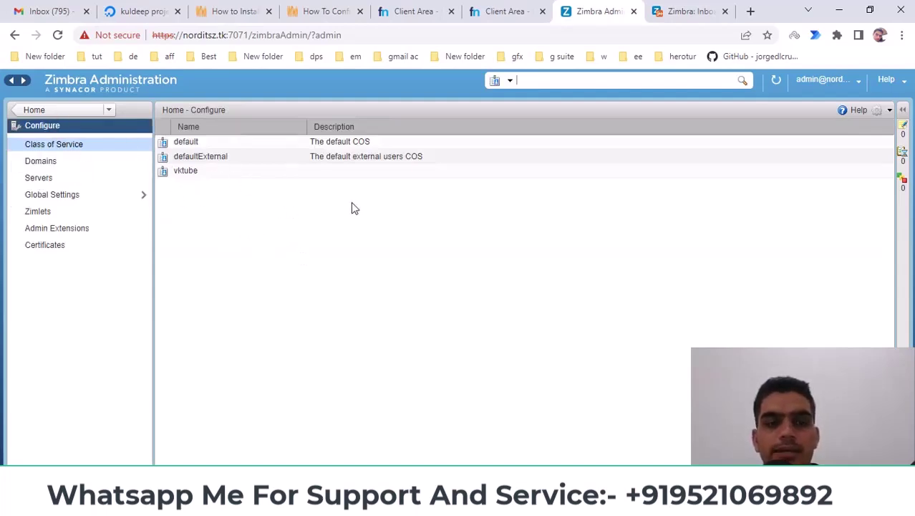
Step: From the Domains list, start a new domain with the gear menu's New option
click(48, 166)
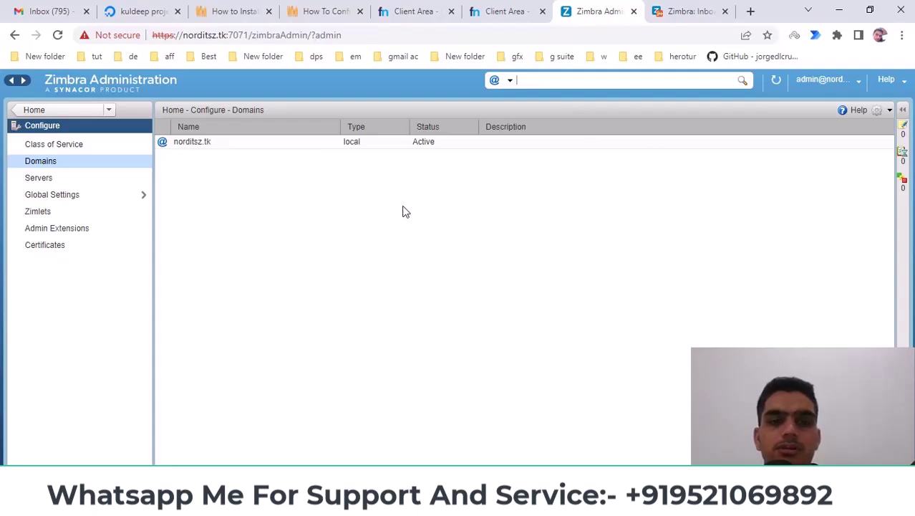
click(416, 11)
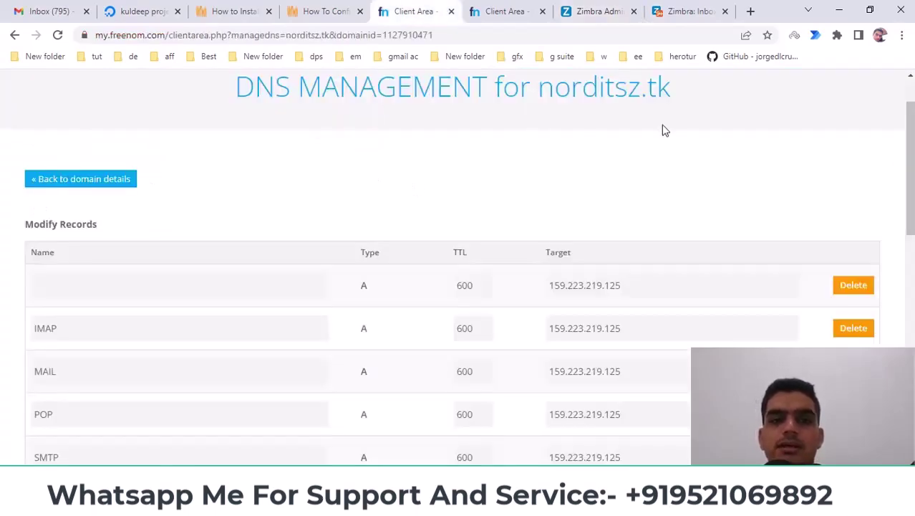
scroll(609, 143, up, 2)
click(695, 11)
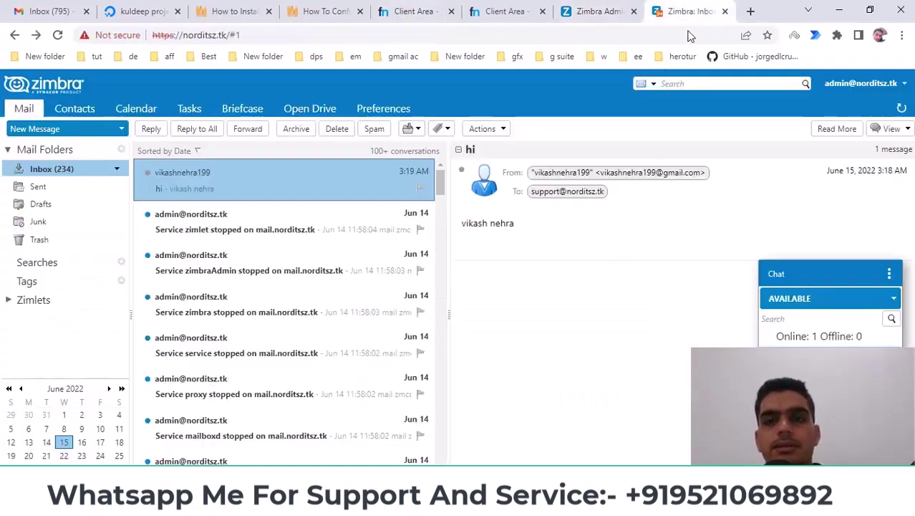
click(600, 8)
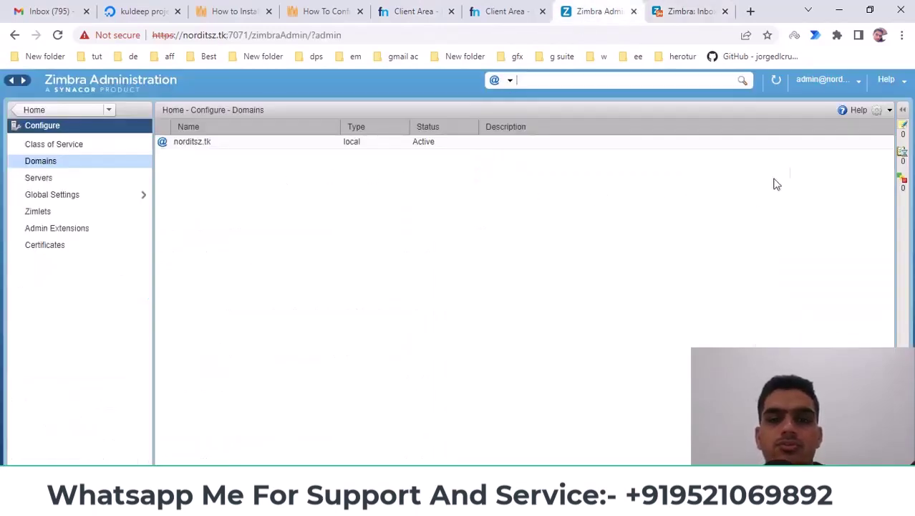
click(890, 111)
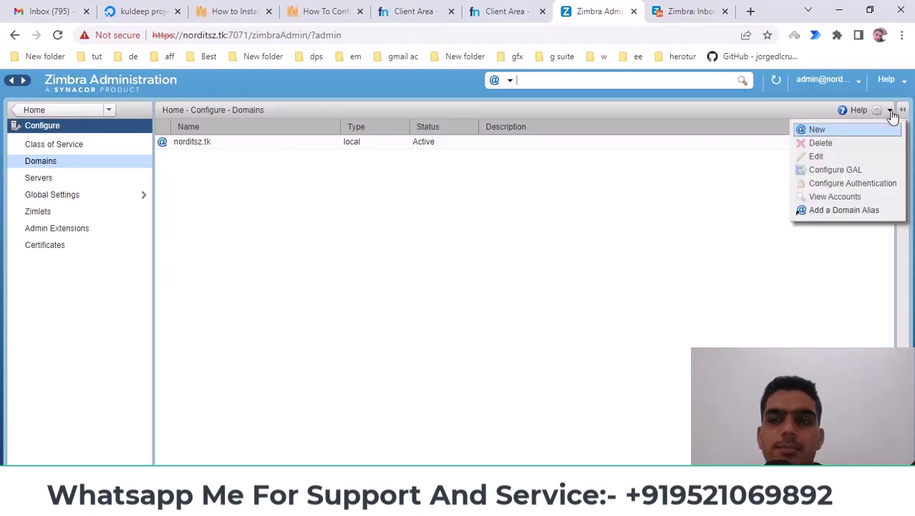
click(817, 130)
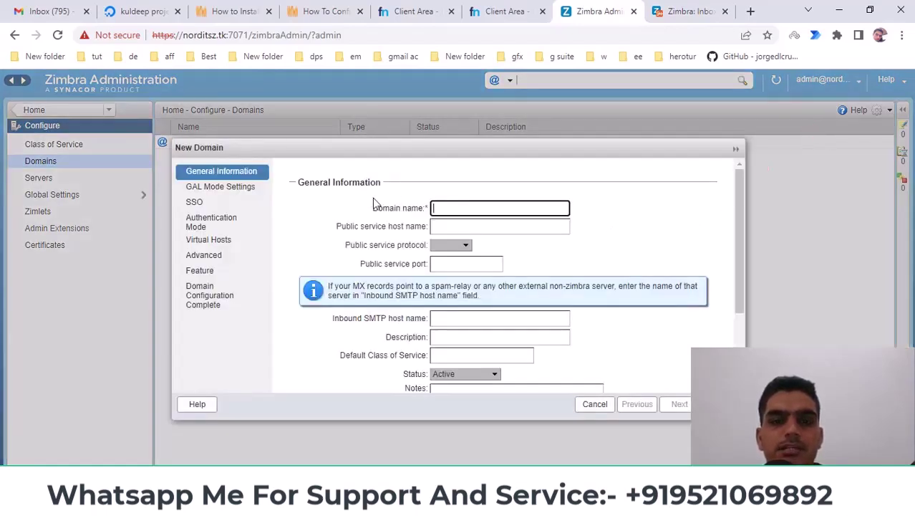
Step: Copy the domain name norditsh.cf from the Freenom DNS page back to the wizard
click(505, 13)
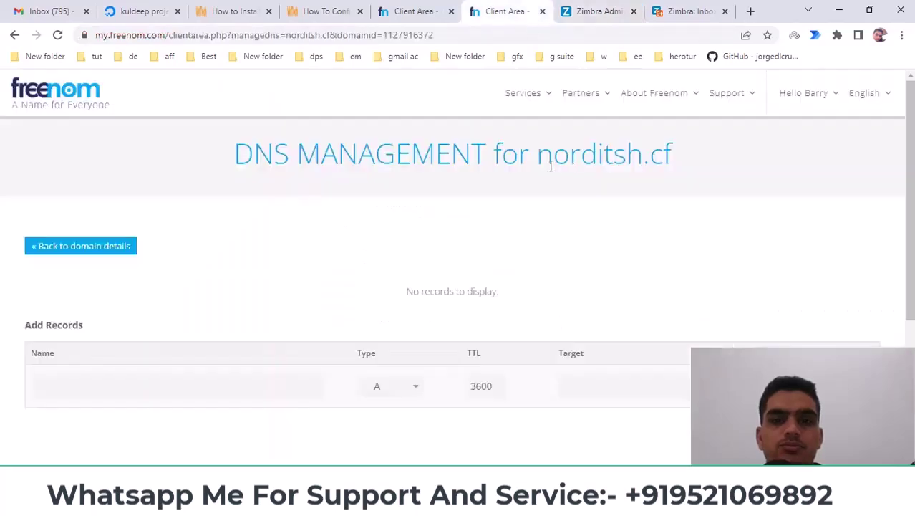
drag(538, 160, 674, 161)
right_click(599, 154)
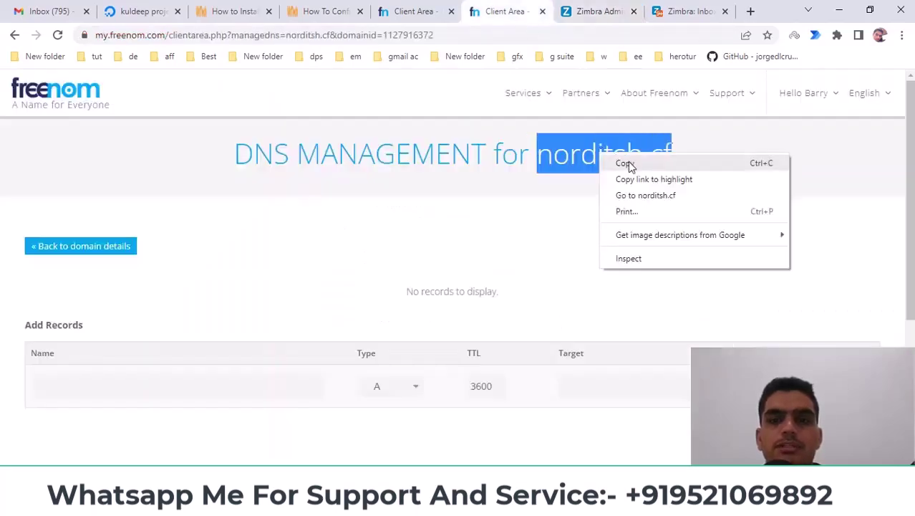
click(621, 164)
click(599, 11)
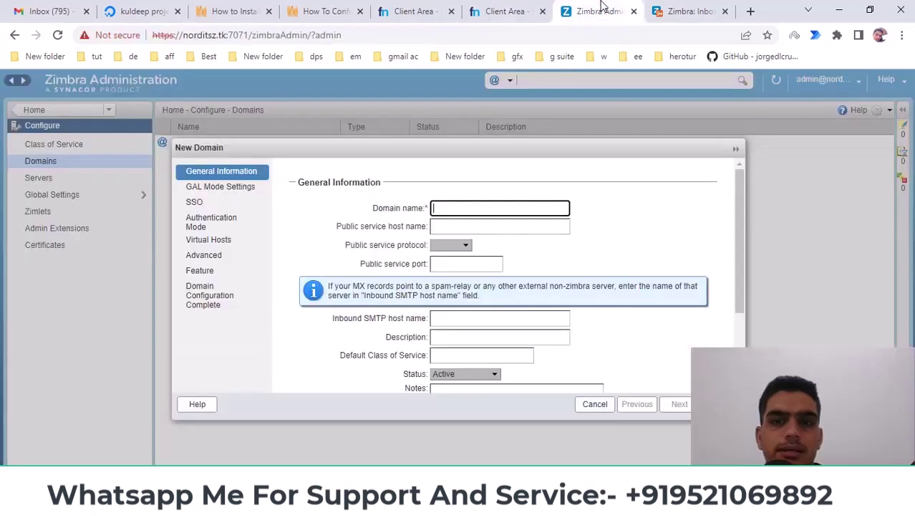
Step: Paste norditsh.cf as the domain name and set the public service host to mail.norditsh.cf
right_click(446, 208)
click(494, 312)
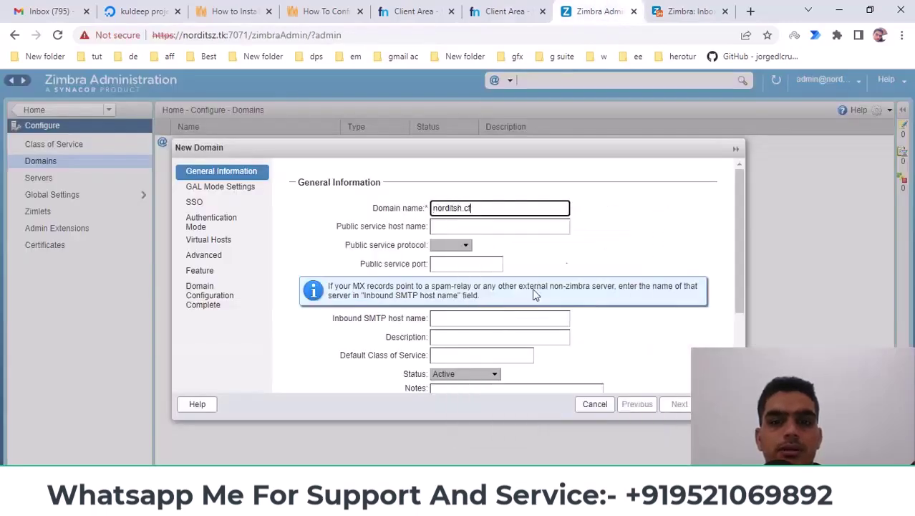
click(478, 225)
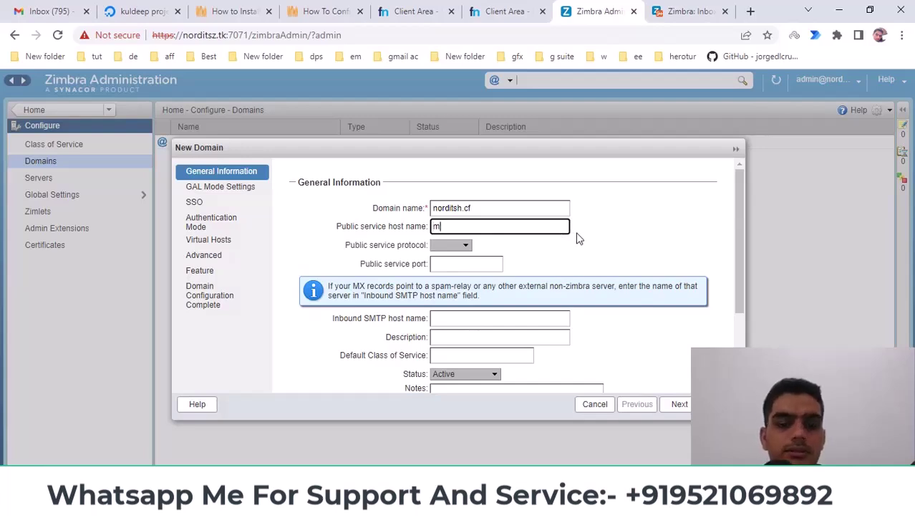
text(mail.)
key(ctrl+v)
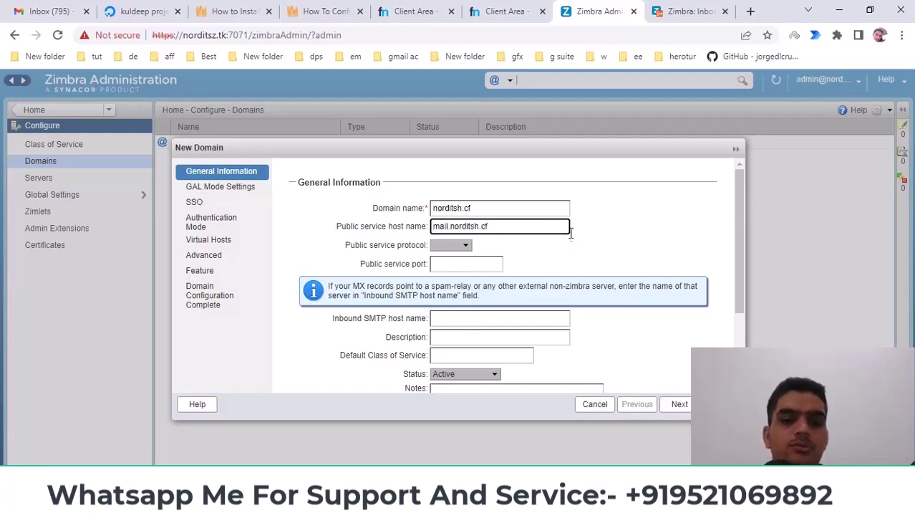
click(580, 247)
Step: Set the public service protocol to https and review the port setting's description
scroll(581, 247, down, 1)
scroll(583, 250, down, 1)
scroll(566, 253, up, 2)
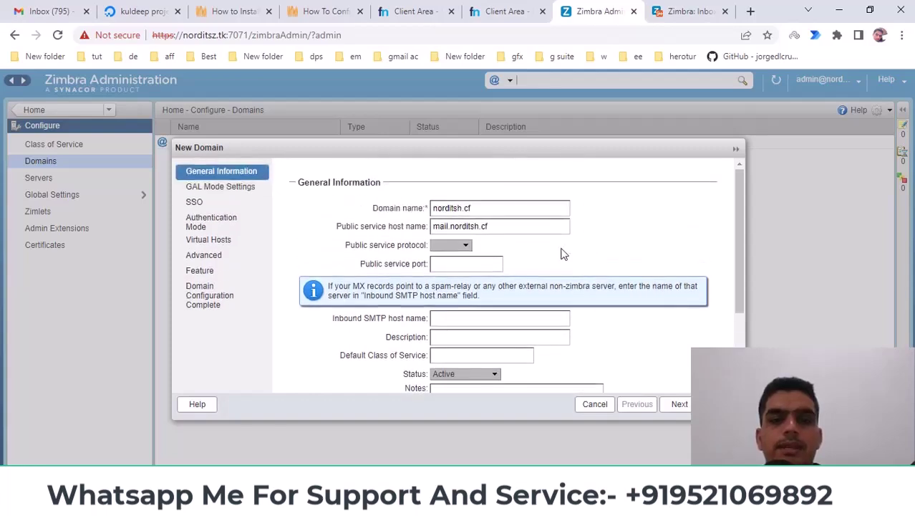
click(443, 247)
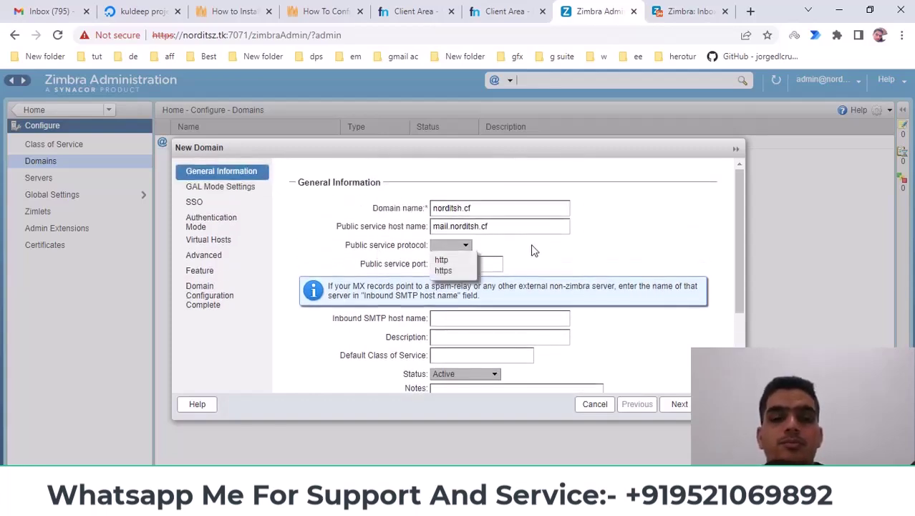
click(444, 270)
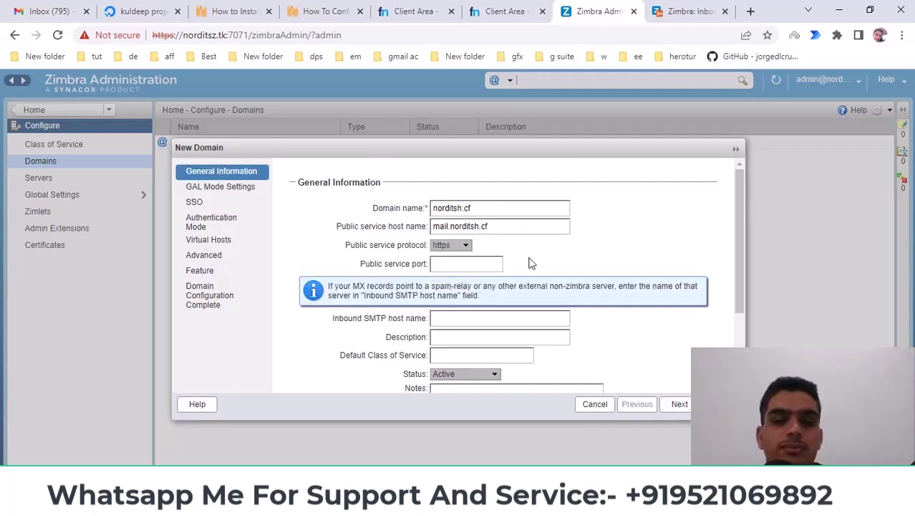
click(448, 263)
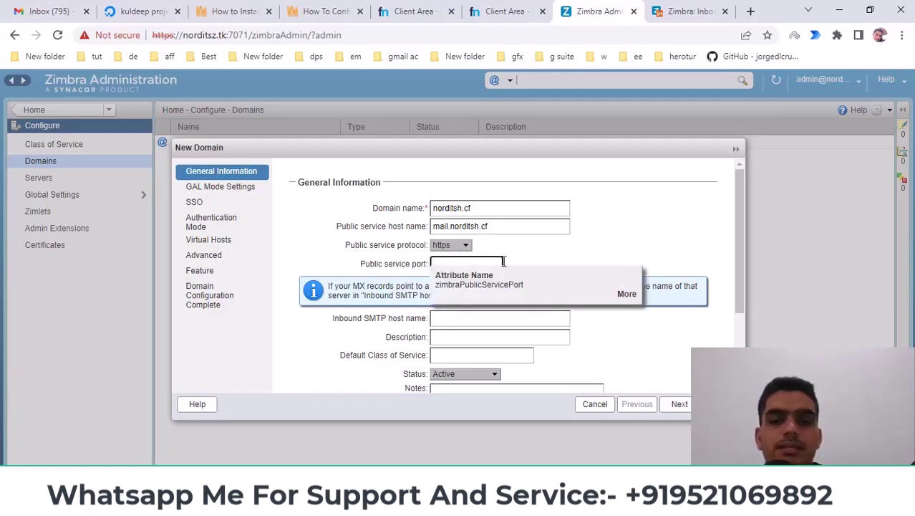
click(626, 295)
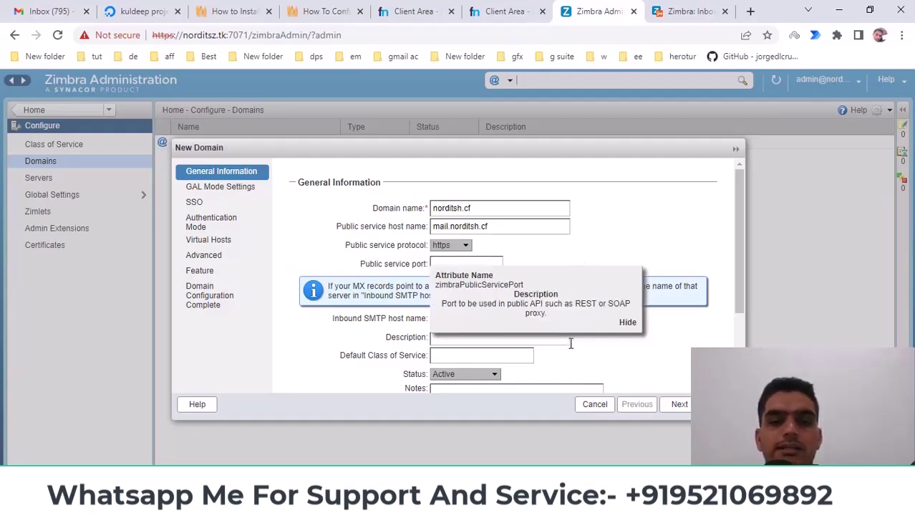
click(626, 323)
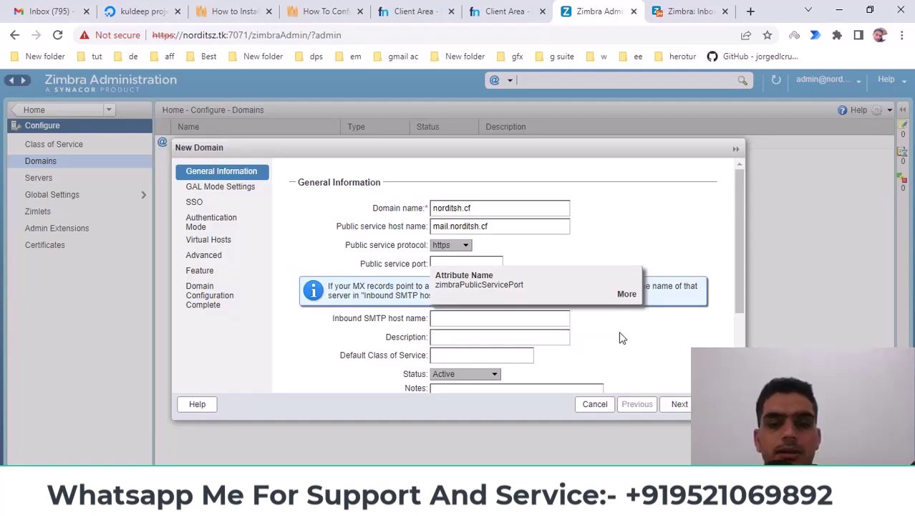
Step: Keep the domain status as Active and review the general information fields
scroll(621, 336, down, 2)
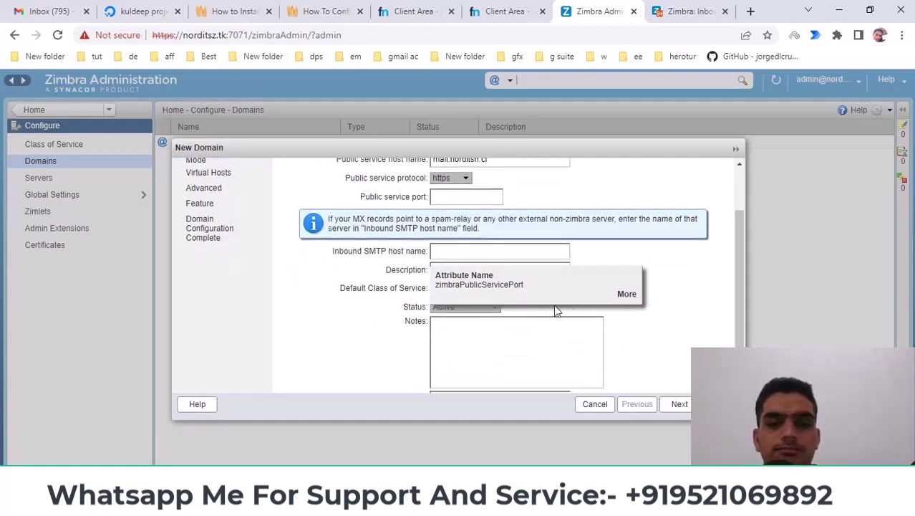
mouse_move(360, 296)
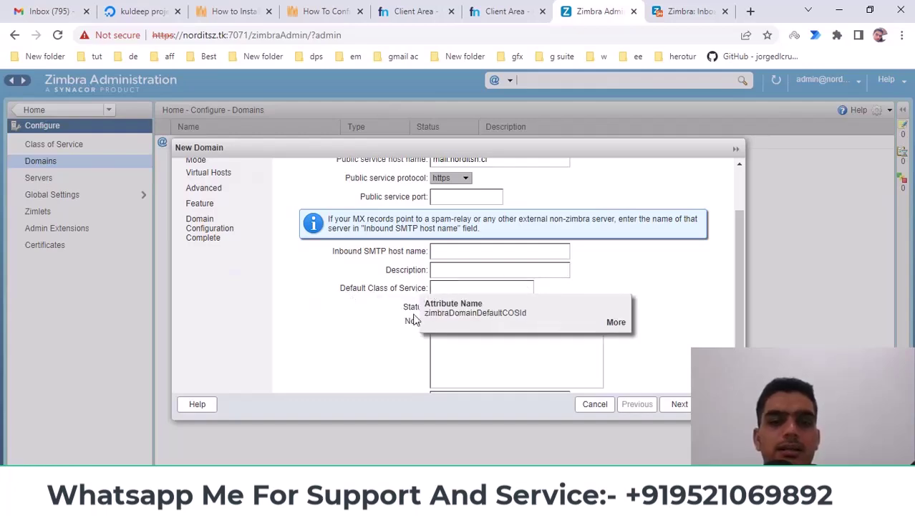
scroll(585, 323, down, 2)
click(469, 263)
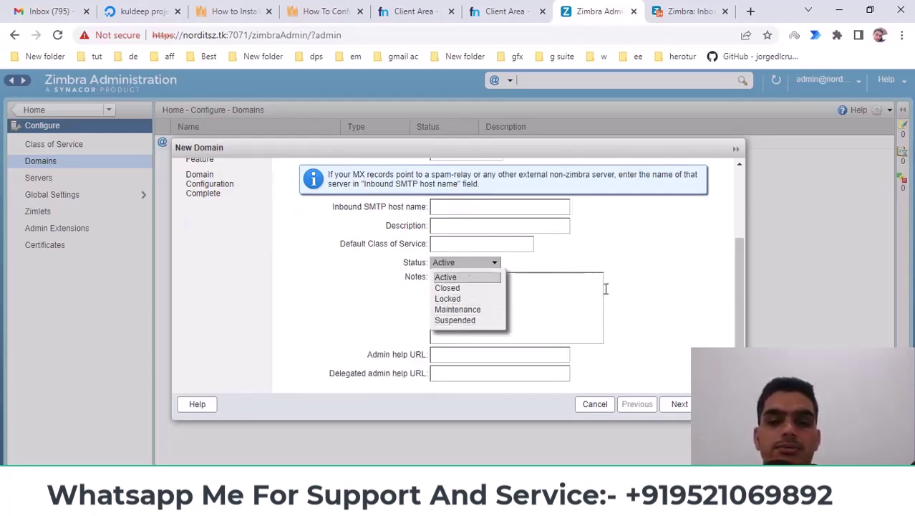
click(645, 297)
scroll(449, 285, up, 1)
scroll(448, 285, up, 2)
scroll(448, 285, down, 3)
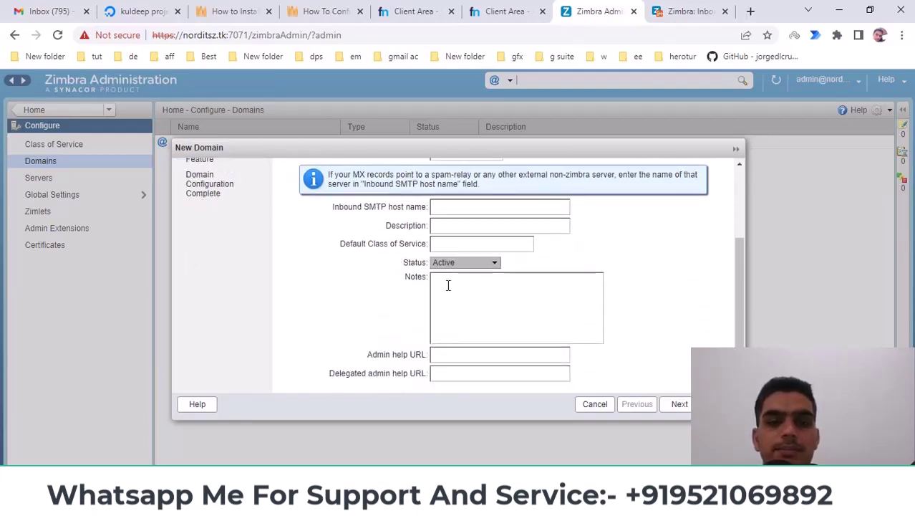
scroll(502, 287, up, 5)
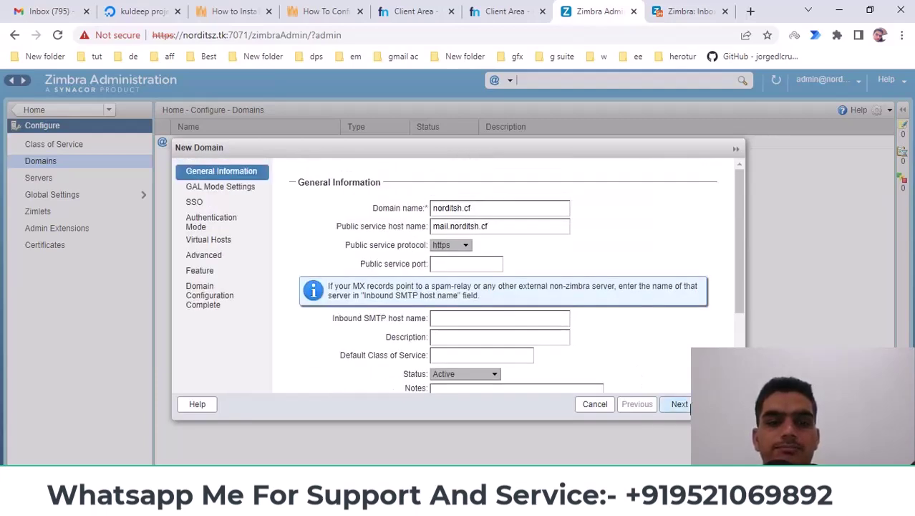
Step: On GAL Mode Settings, keep the GAL mode as Internal
click(684, 404)
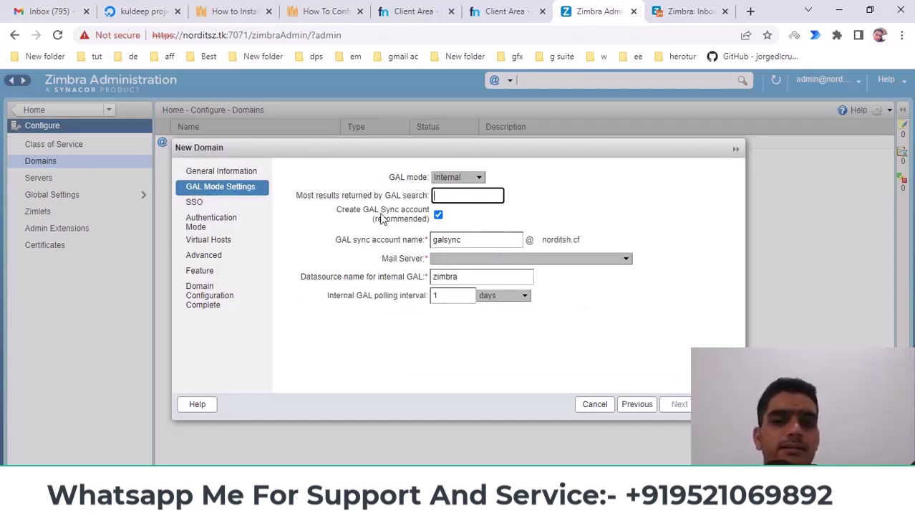
click(464, 180)
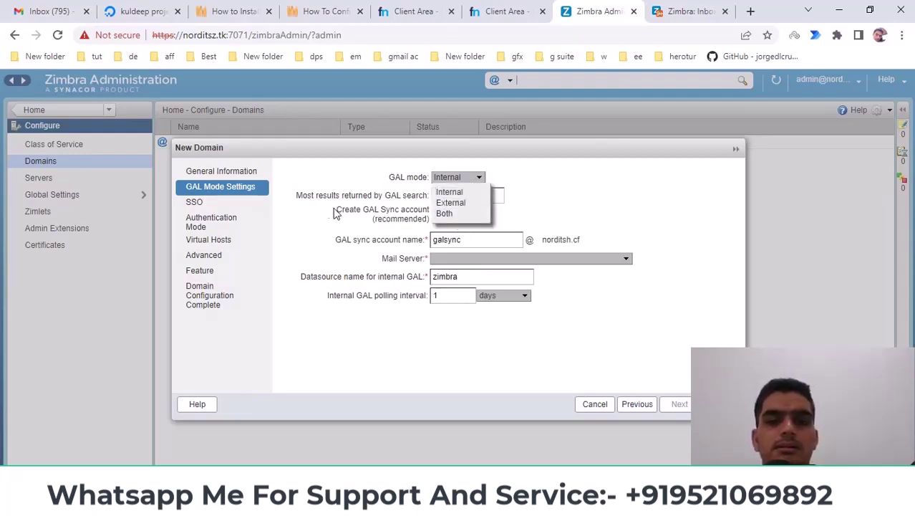
click(311, 200)
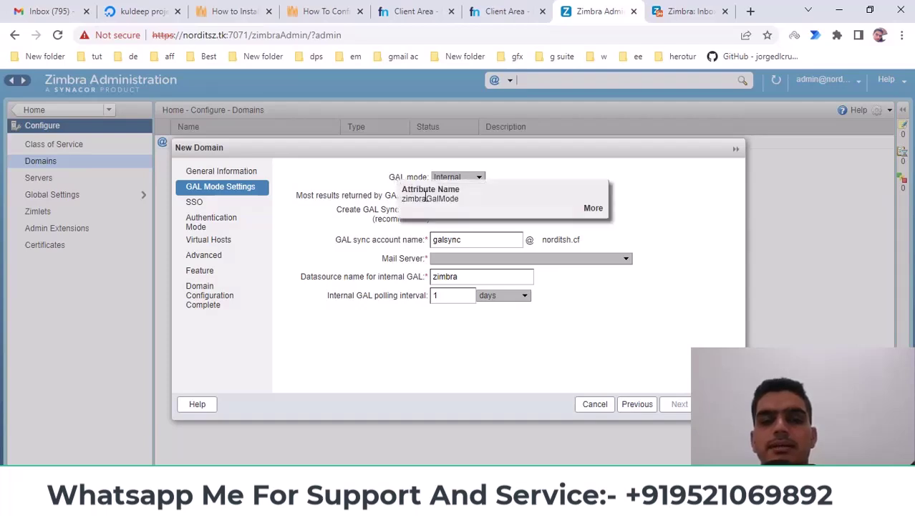
click(592, 208)
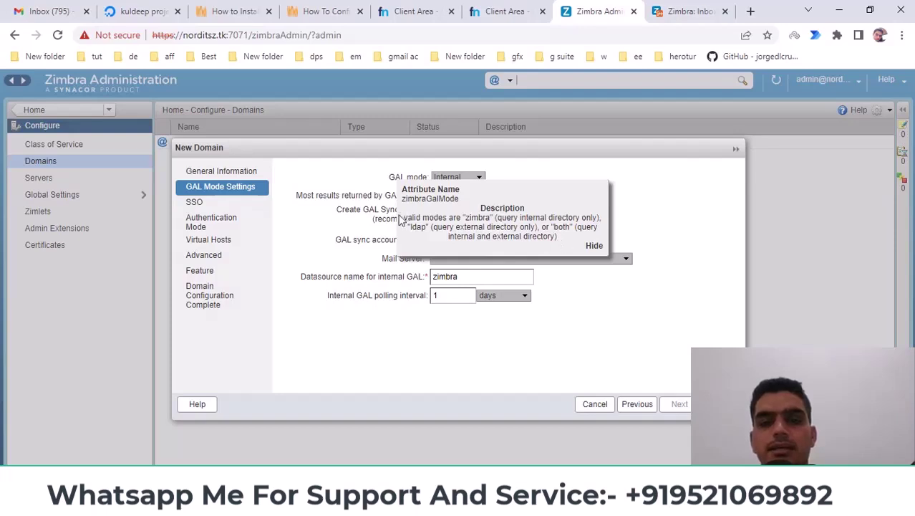
click(595, 245)
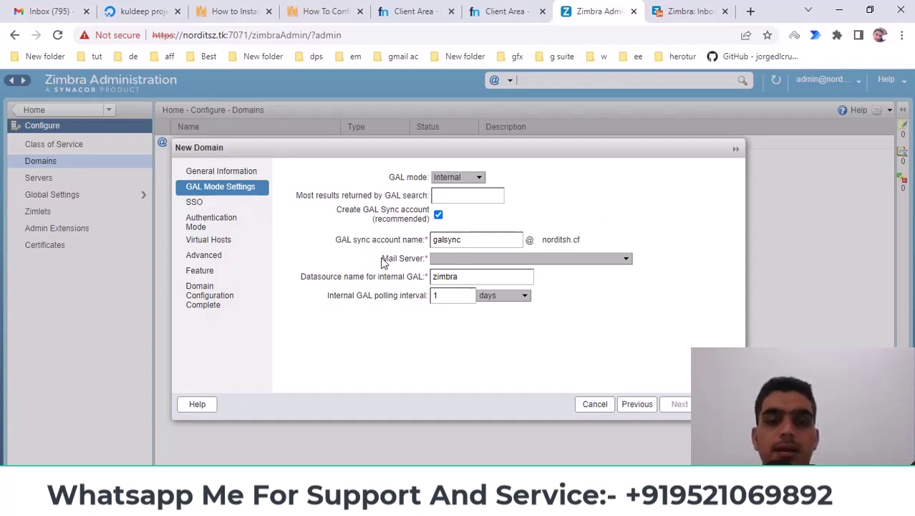
Step: Choose mail.norditsz.tk as the mail server and keep the datasource name zimbra
mouse_move(423, 261)
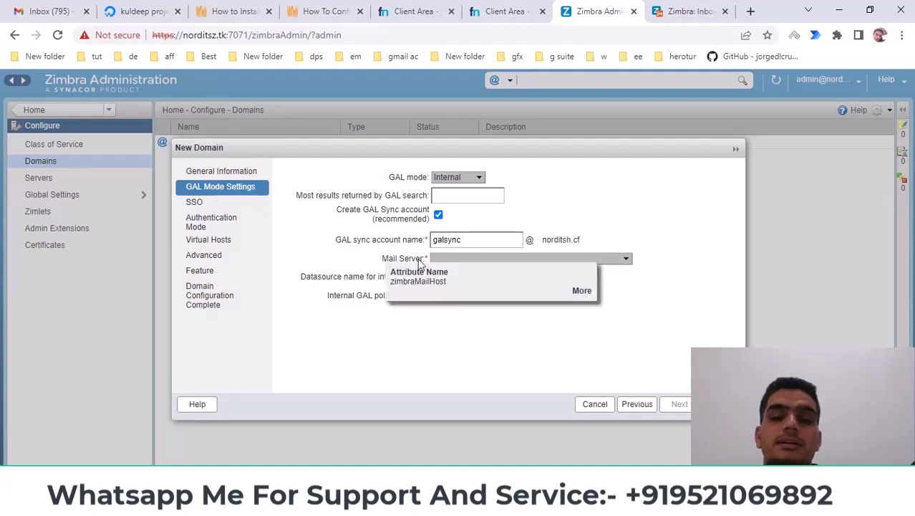
click(625, 260)
click(448, 269)
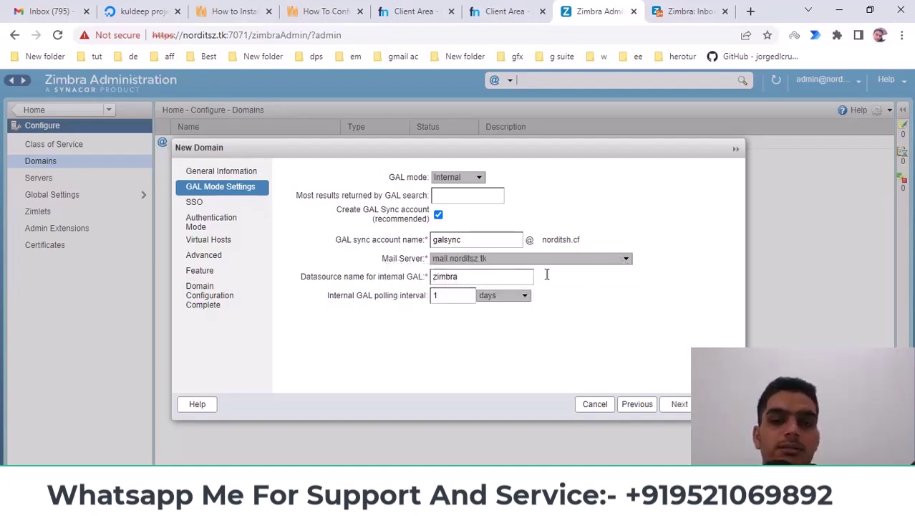
click(599, 262)
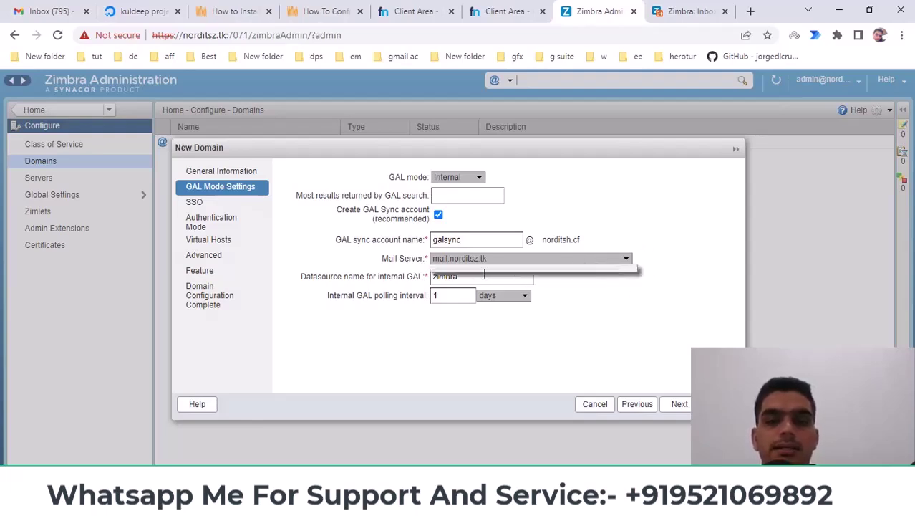
click(656, 282)
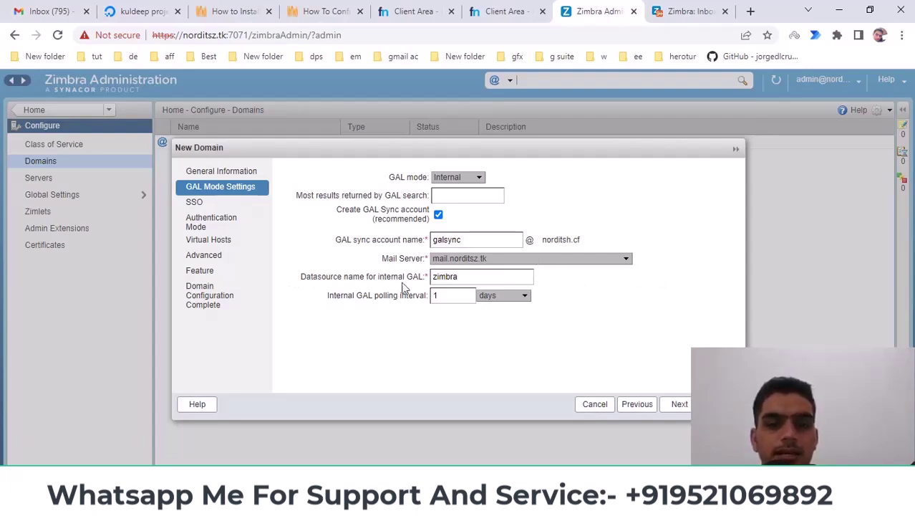
double_click(462, 277)
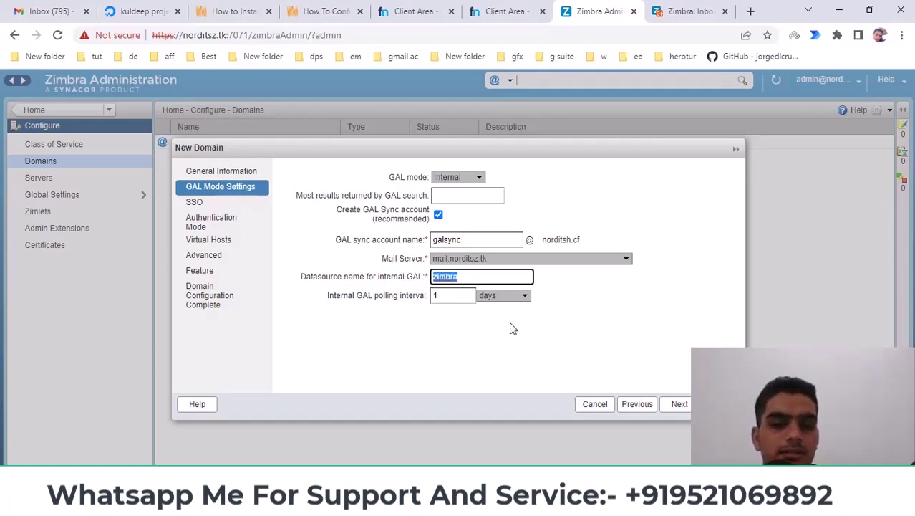
Step: Skip the SSO and Authentication Mode steps with their defaults to reach Virtual Hosts
click(680, 404)
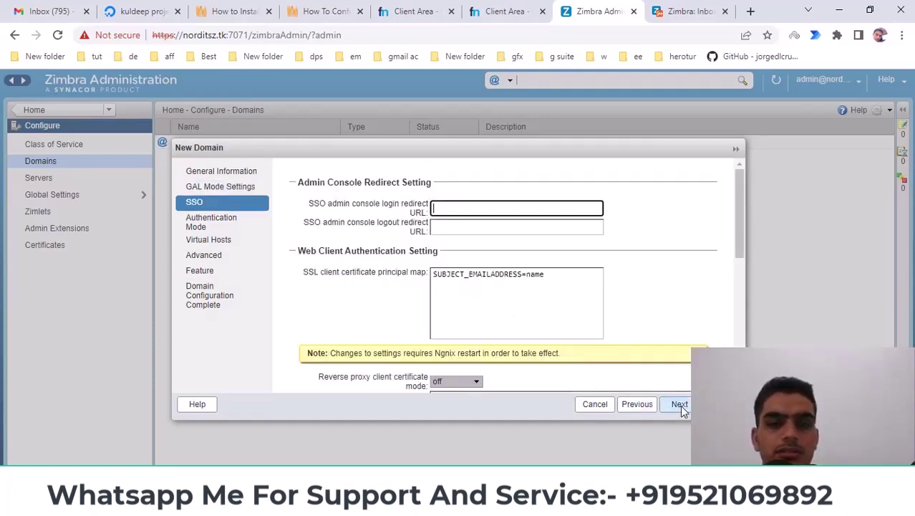
click(680, 405)
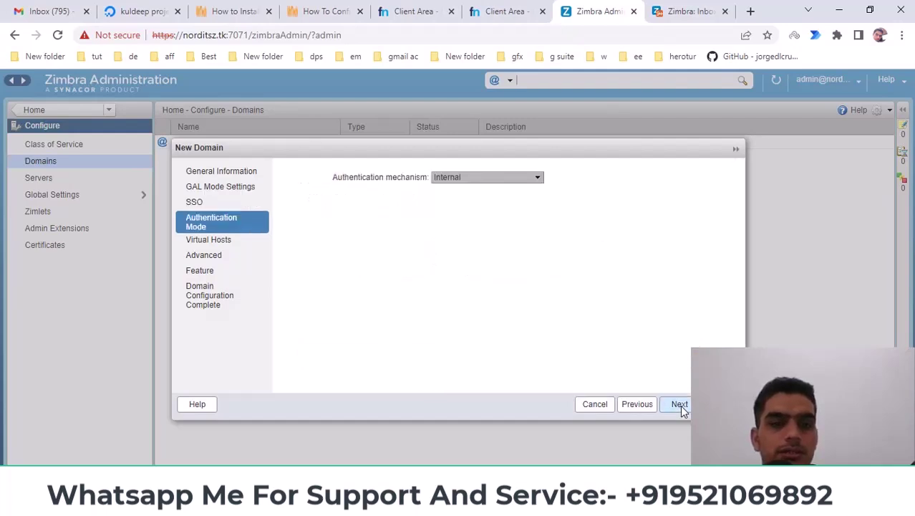
click(680, 405)
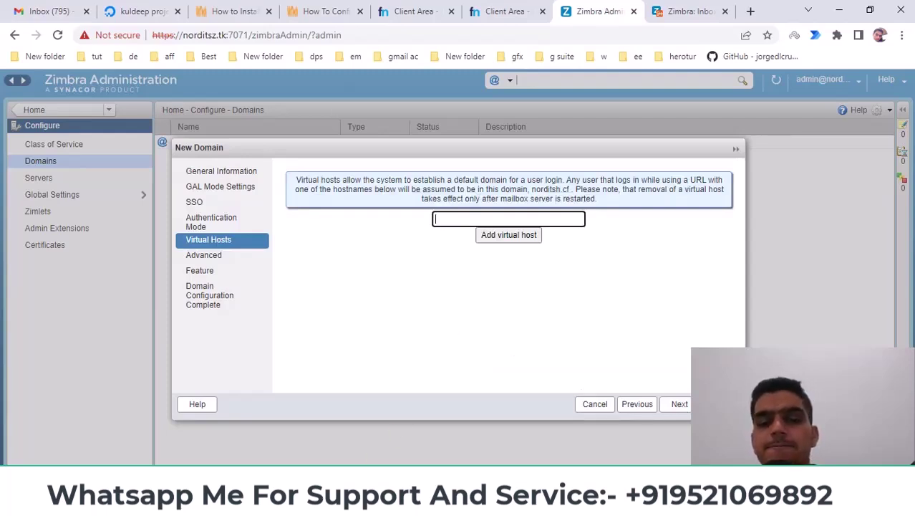
Step: Sign the current user out of the webmail client
click(430, 441)
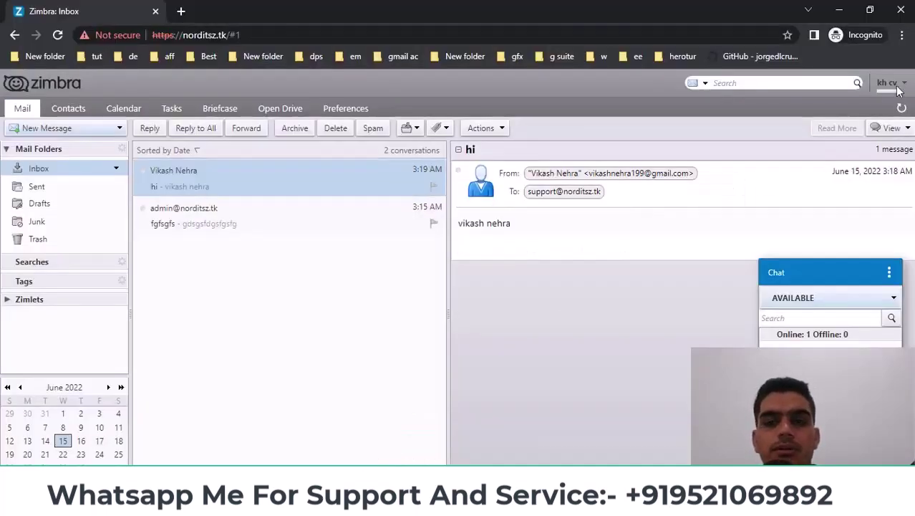
click(892, 85)
click(856, 230)
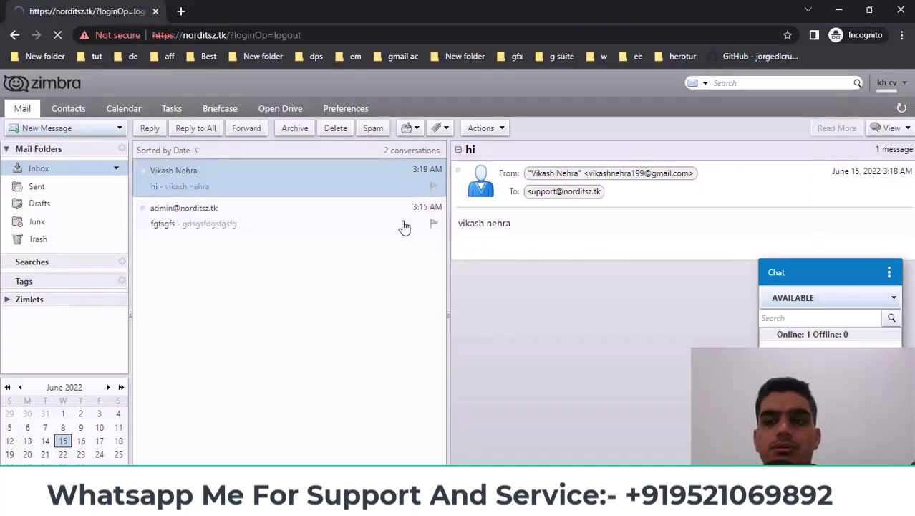
Step: Enter the other account's username on the Sign In form and fetch its password from Notepad
click(392, 266)
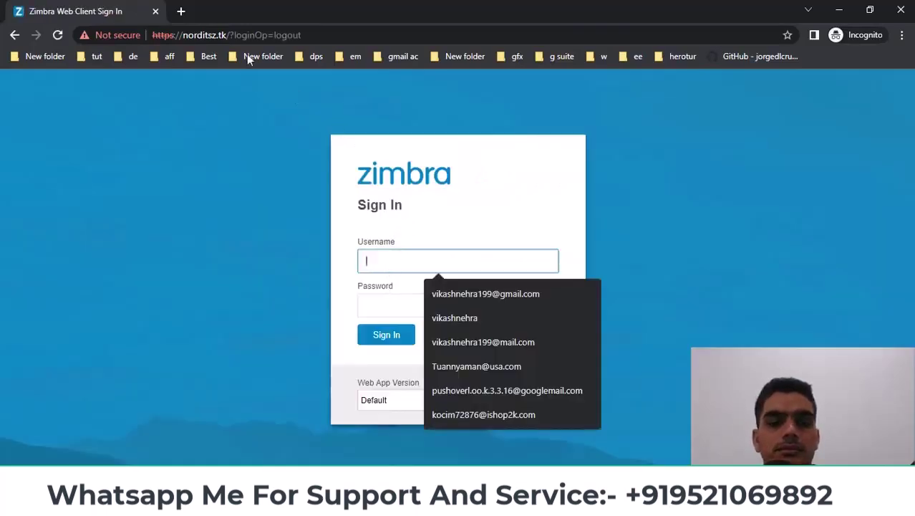
drag(183, 34, 227, 35)
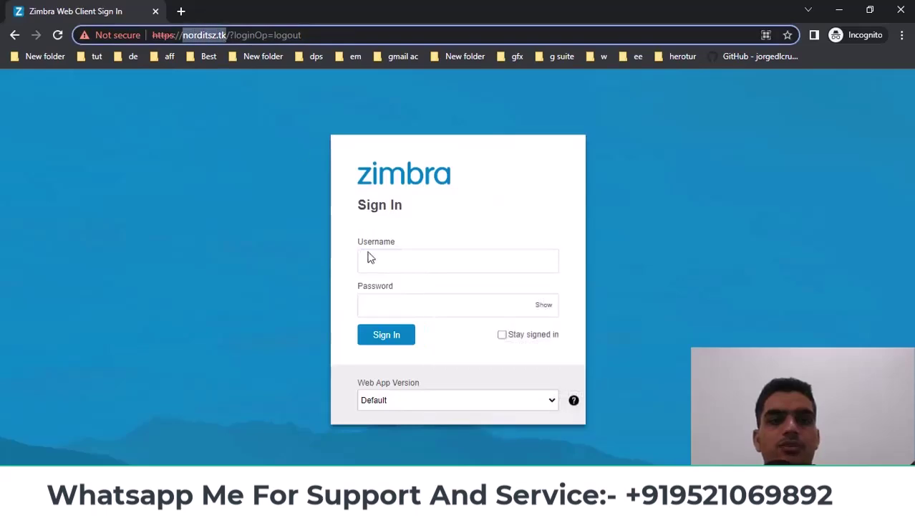
click(392, 258)
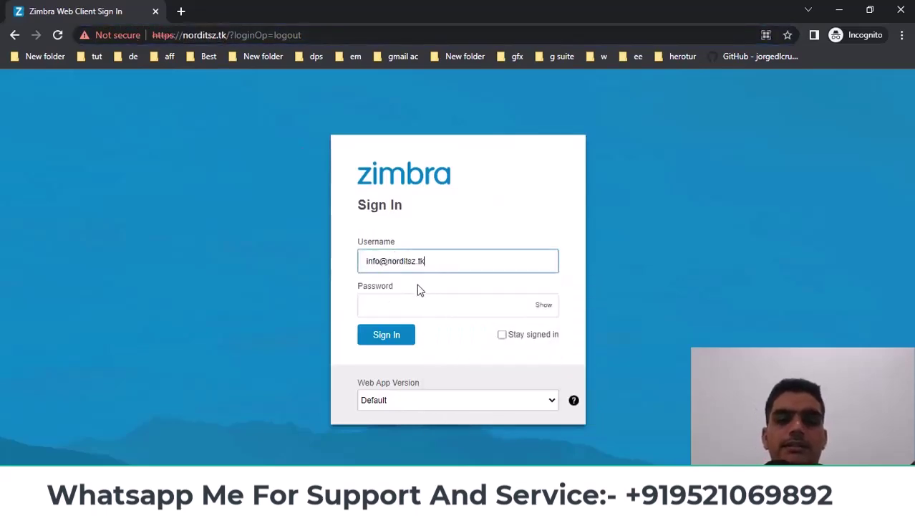
click(428, 297)
key(alt+Tab)
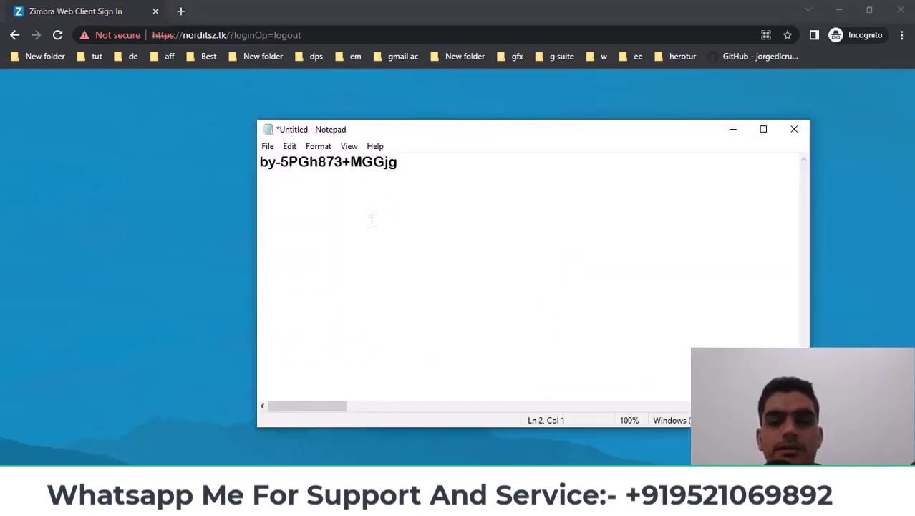
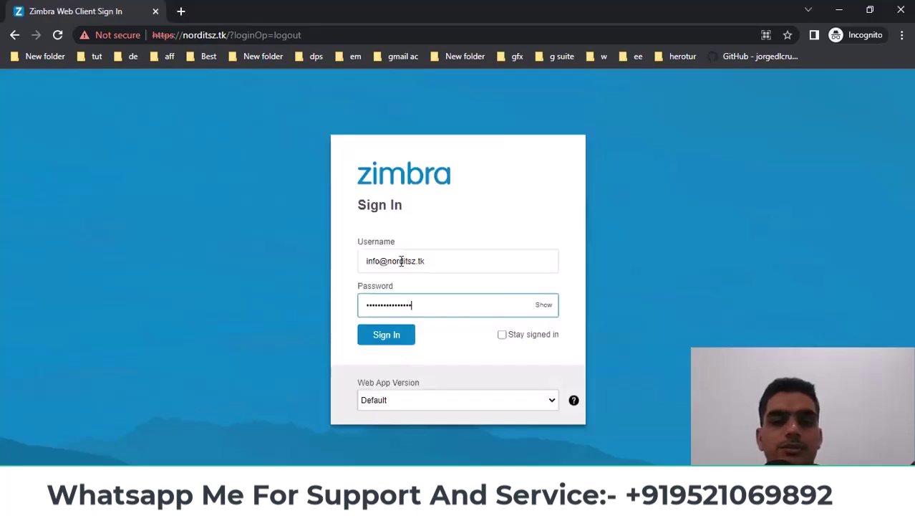
mouse_move(380, 505)
click(301, 430)
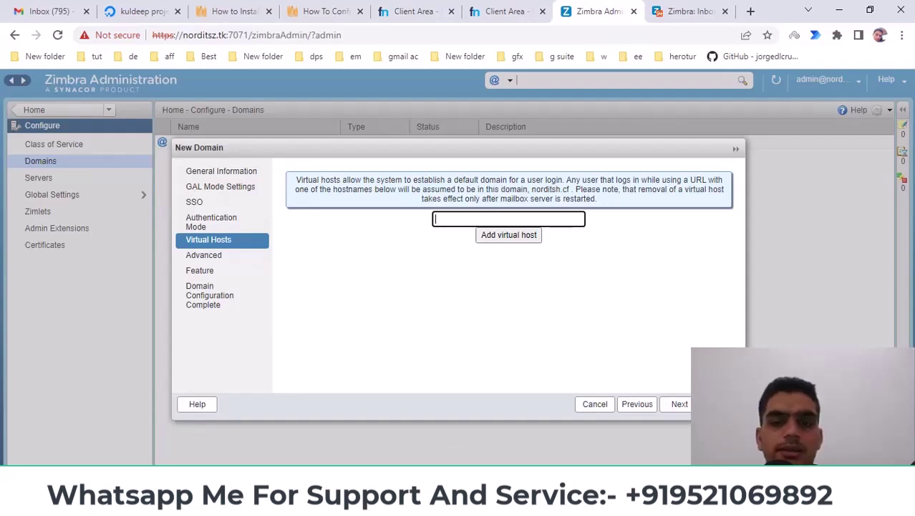
mouse_move(387, 505)
click(466, 435)
click(382, 261)
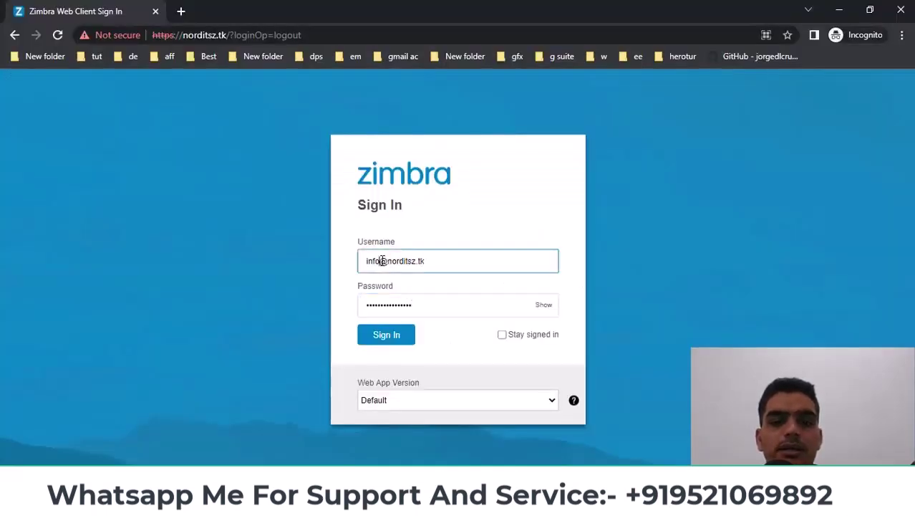
drag(382, 260, 570, 247)
key(BackSpace)
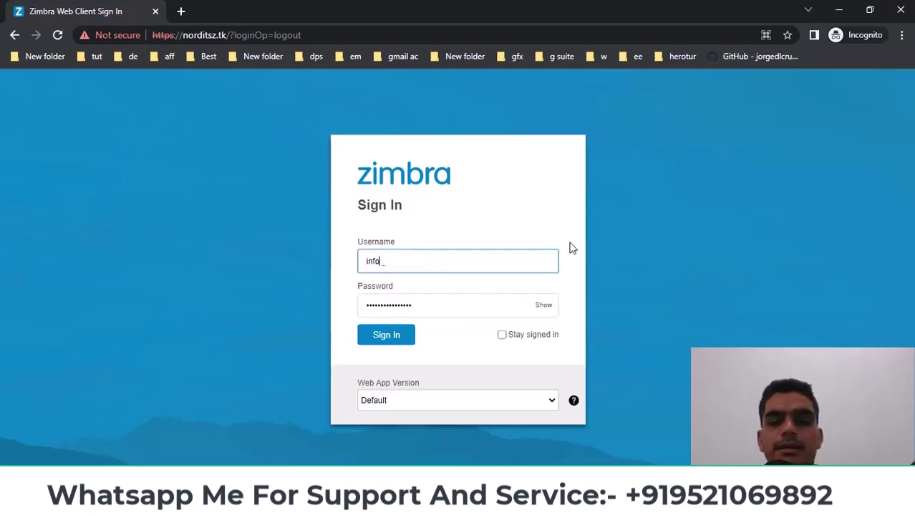
drag(402, 260, 326, 273)
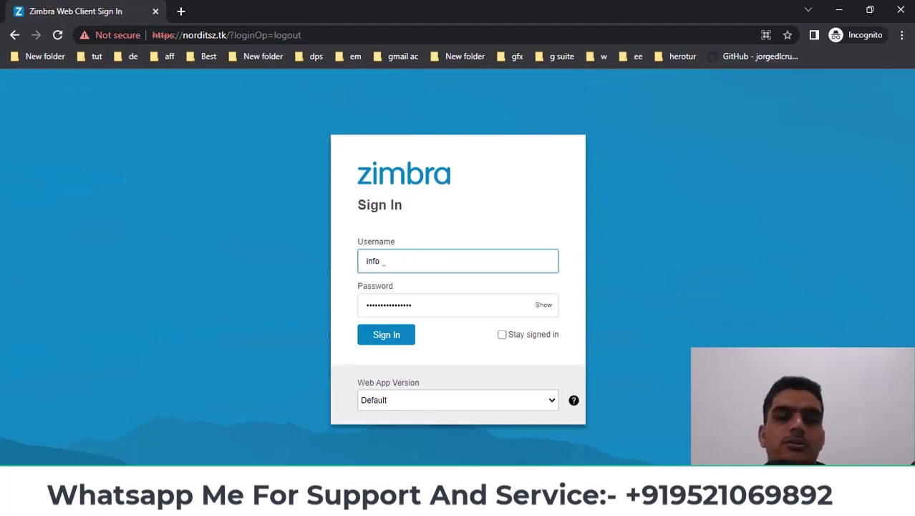
click(351, 452)
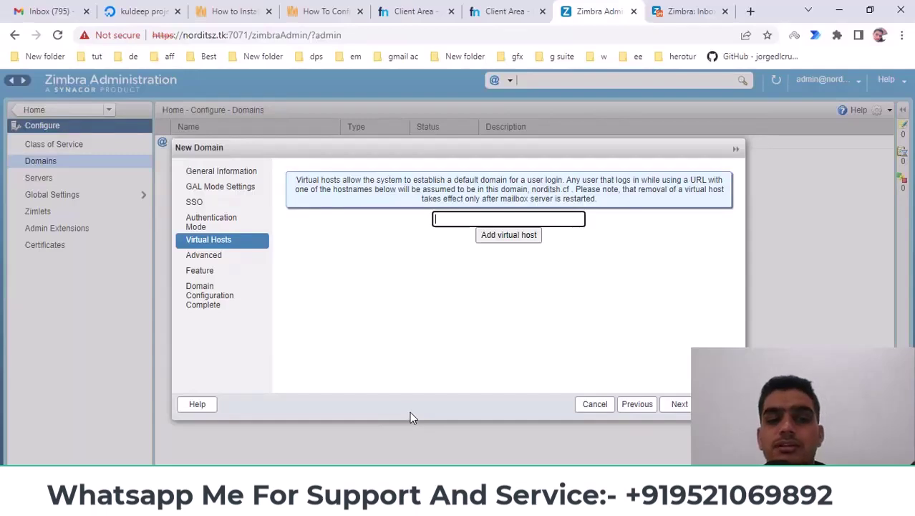
Step: Advance the New Domain wizard past Advanced, checking the domain quota fields, and Feature pages
click(679, 405)
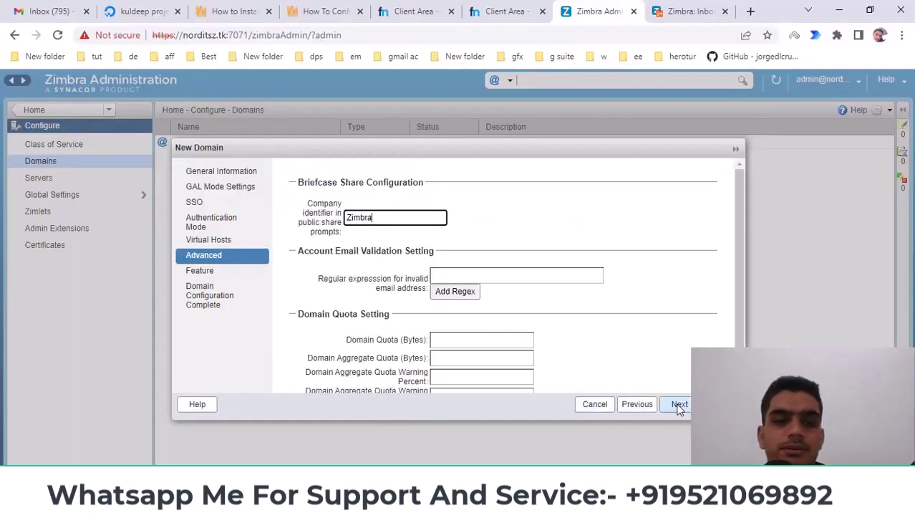
scroll(609, 337, down, 2)
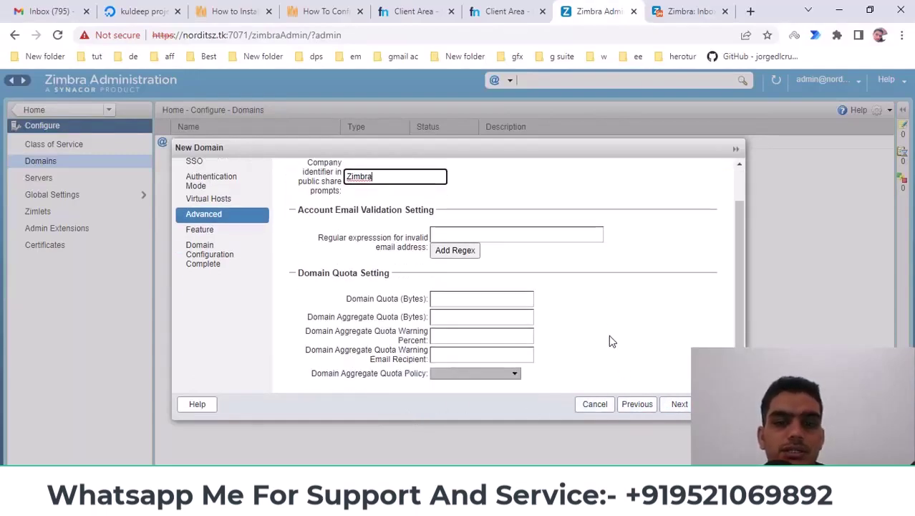
click(373, 321)
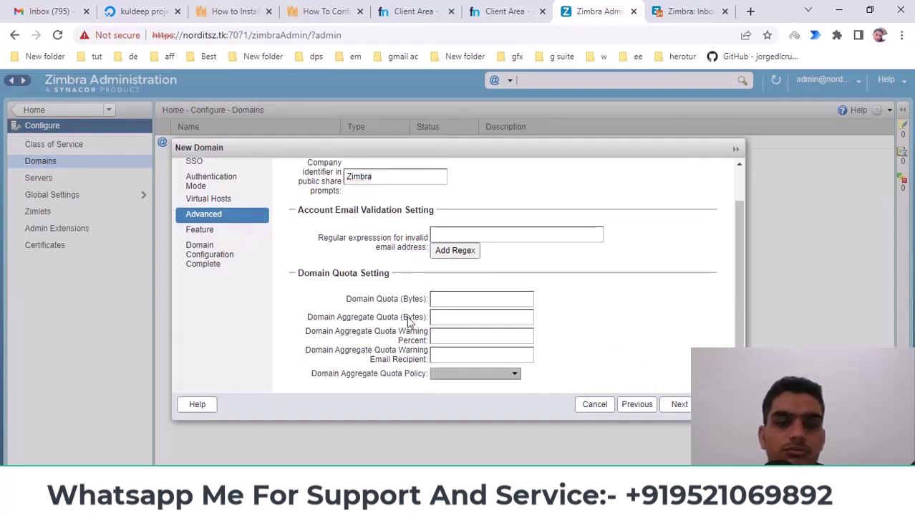
click(461, 316)
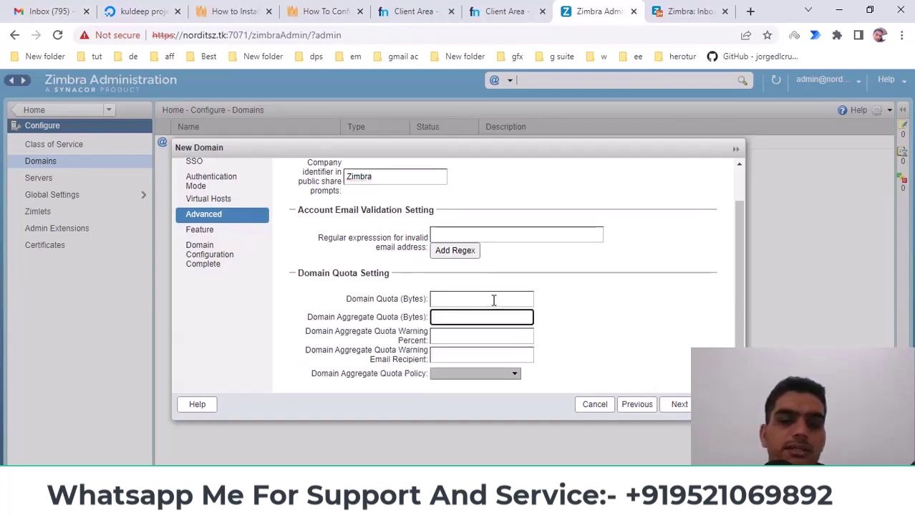
click(494, 300)
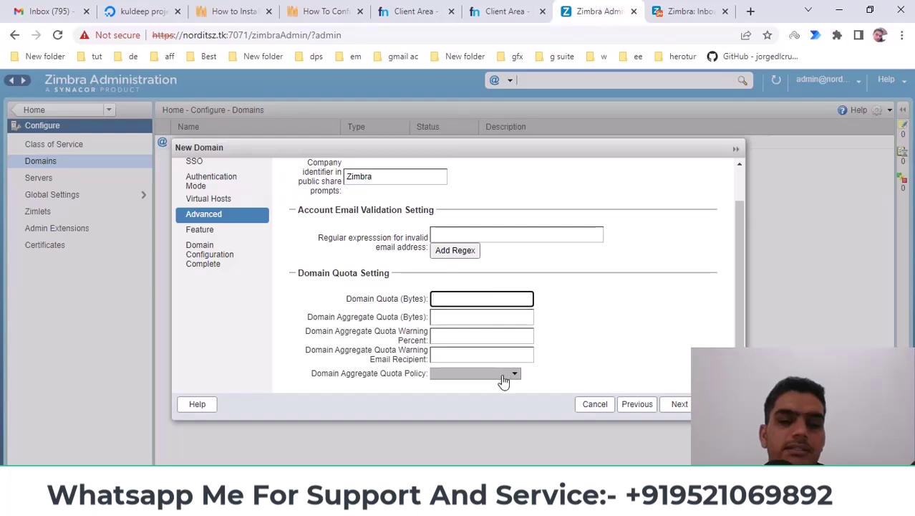
click(678, 404)
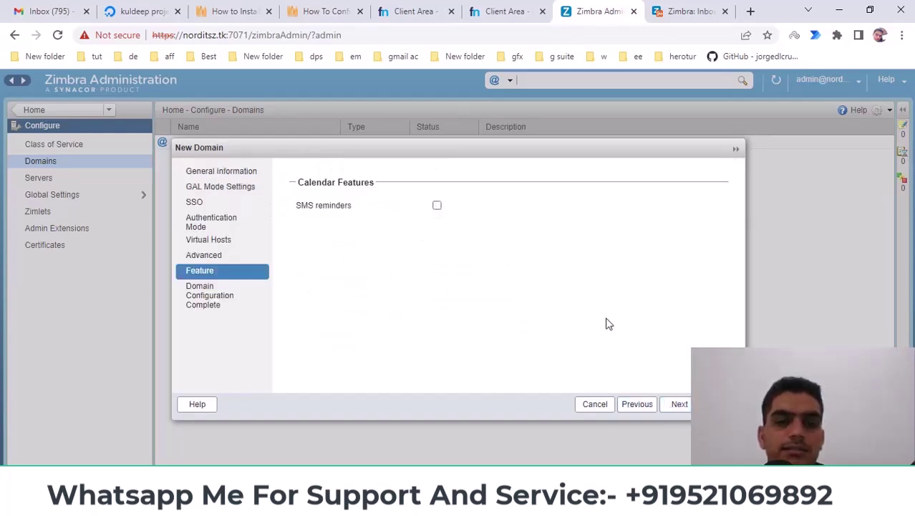
click(677, 404)
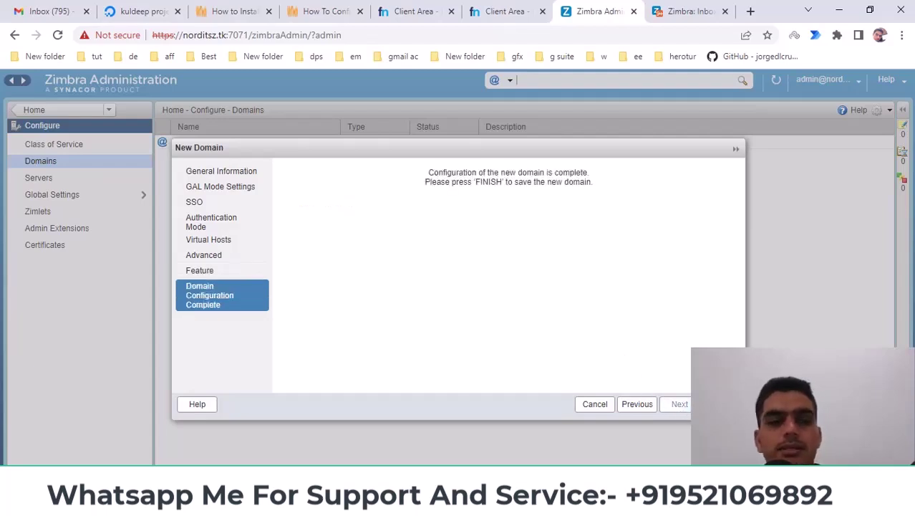
Step: Step the New Domain wizard back through Feature, Advanced, Virtual Hosts and Authentication pages to SSO
click(628, 405)
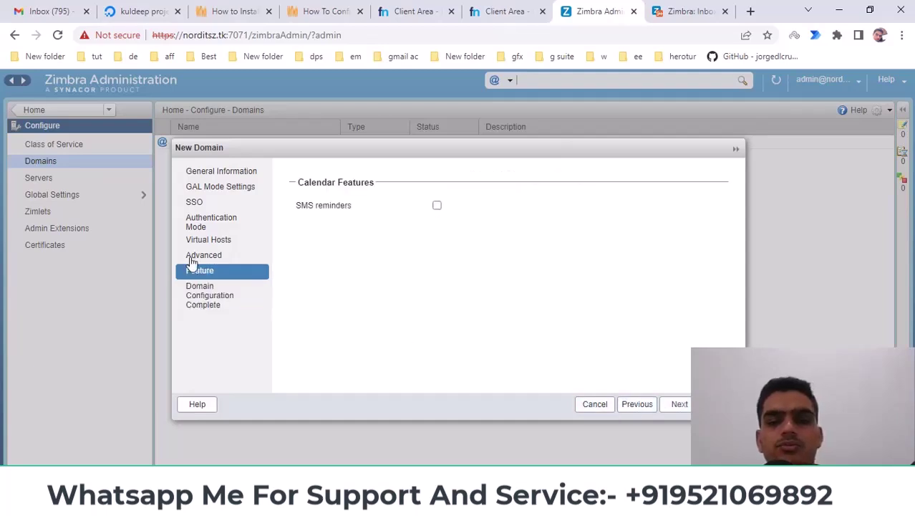
click(630, 407)
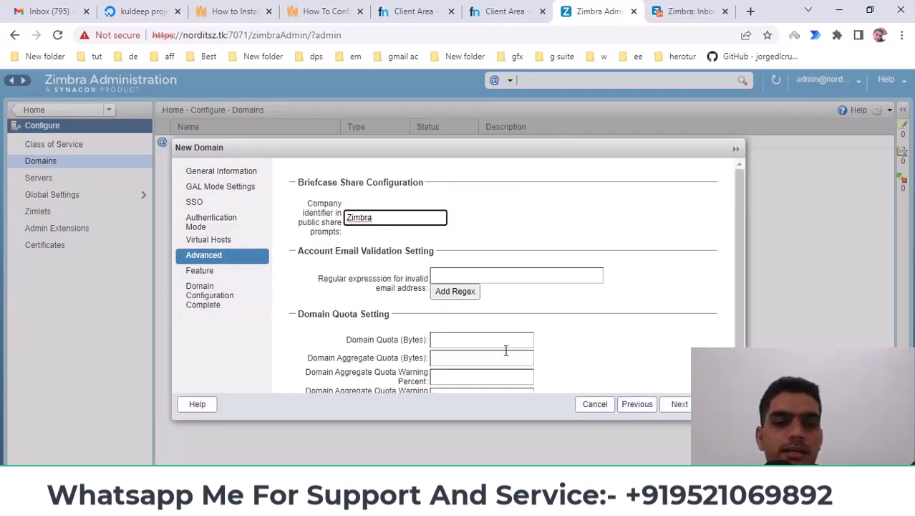
click(645, 405)
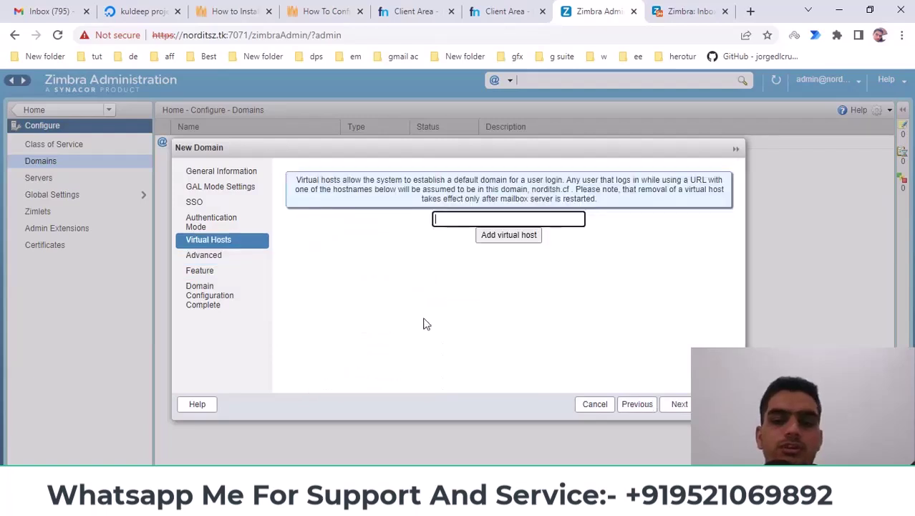
click(644, 405)
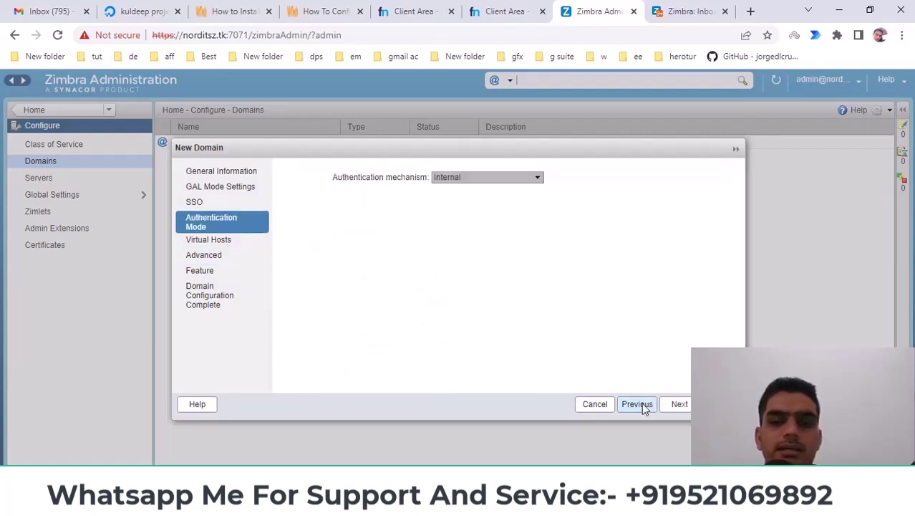
click(687, 404)
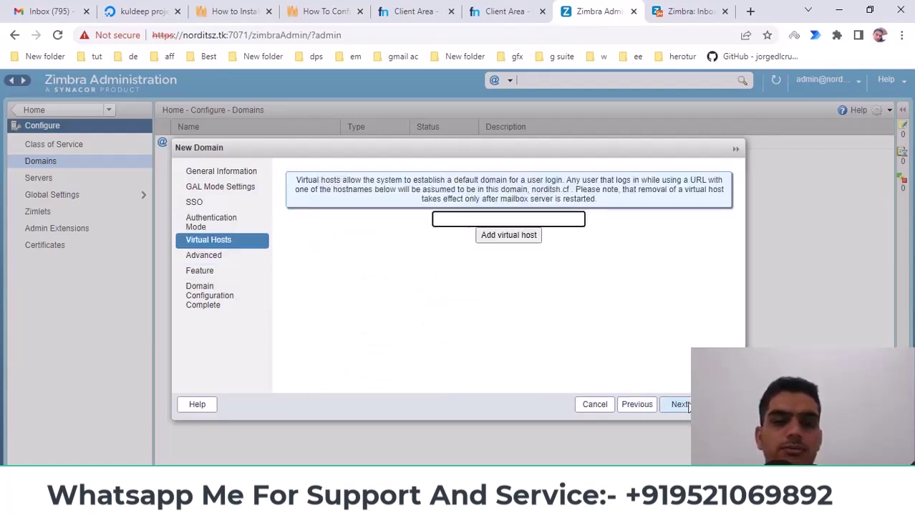
click(639, 405)
click(643, 406)
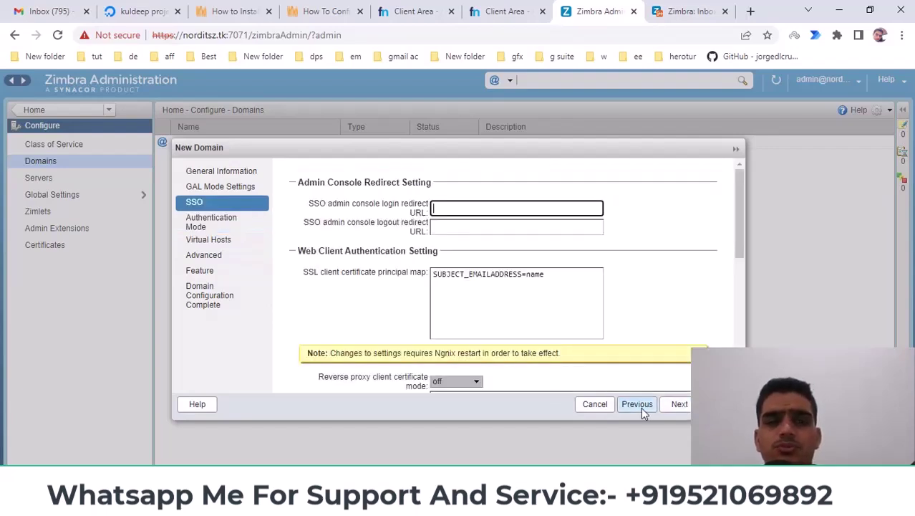
Step: Show the logout redirect URL's attribute info with its full description, then move on to Authentication Mode
click(309, 228)
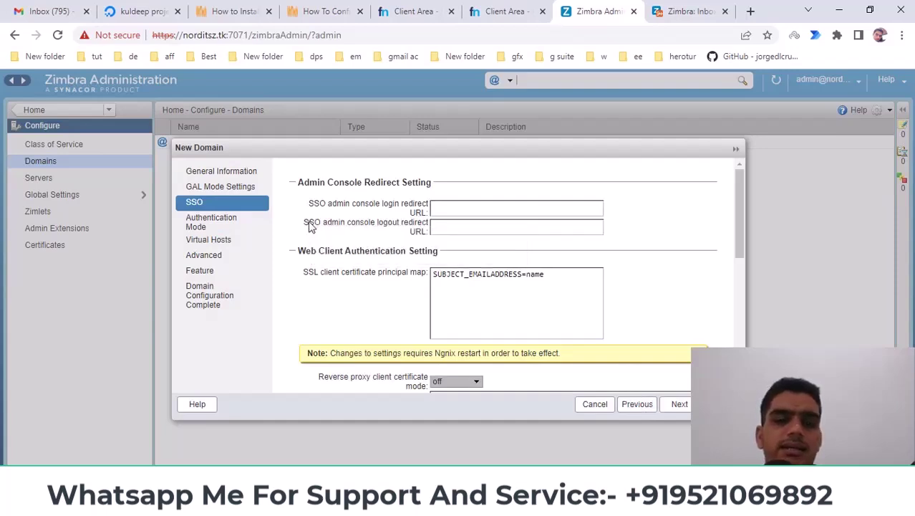
mouse_move(341, 227)
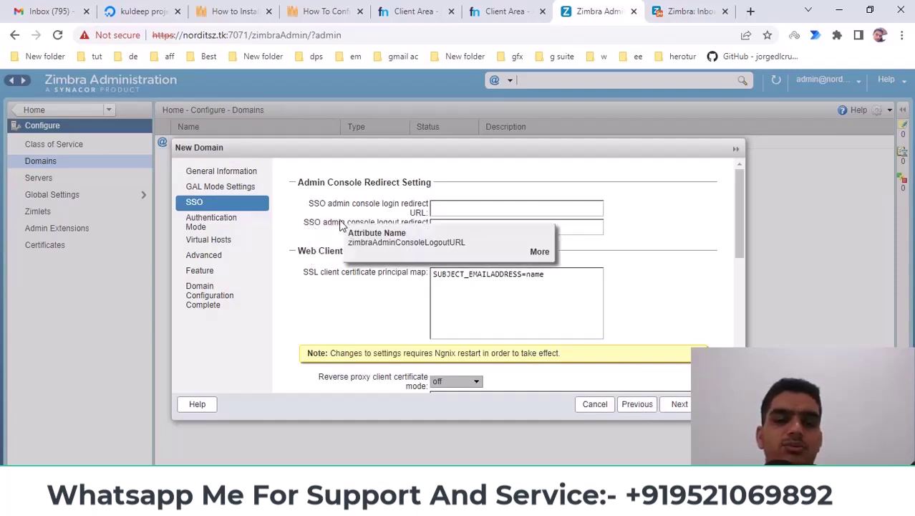
click(541, 252)
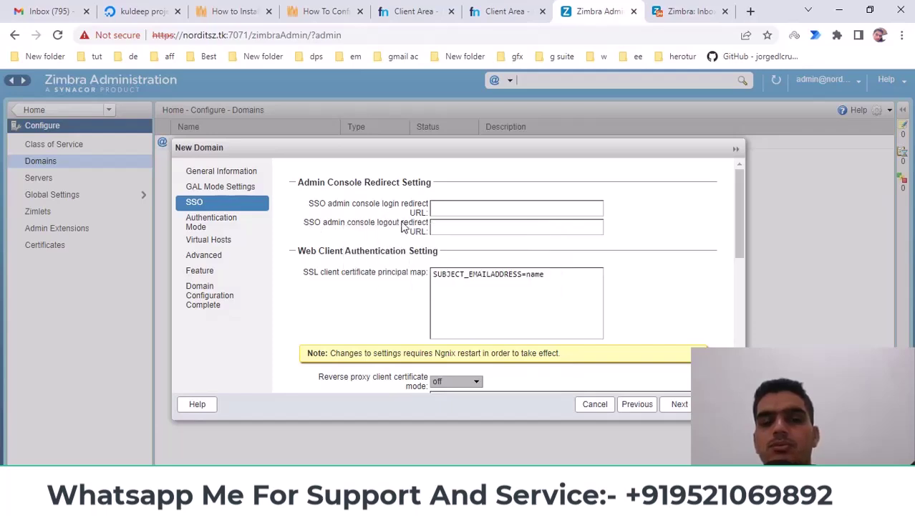
mouse_move(320, 227)
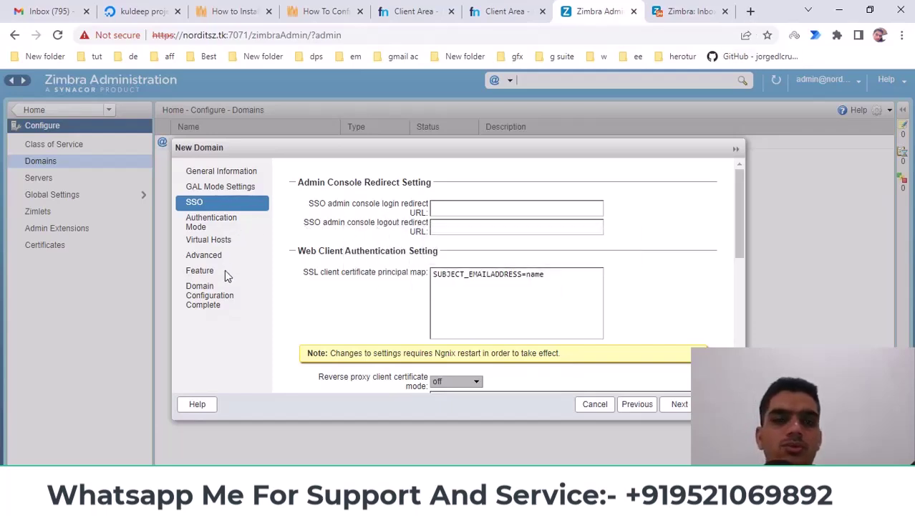
click(680, 403)
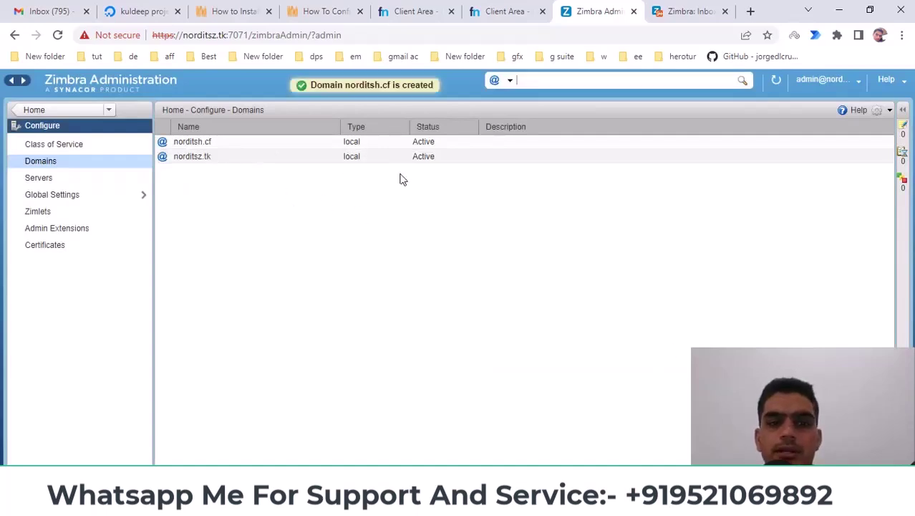
Step: Review norditsz.tk's existing Freenom DNS records alongside the norditsh.cf records page
click(494, 11)
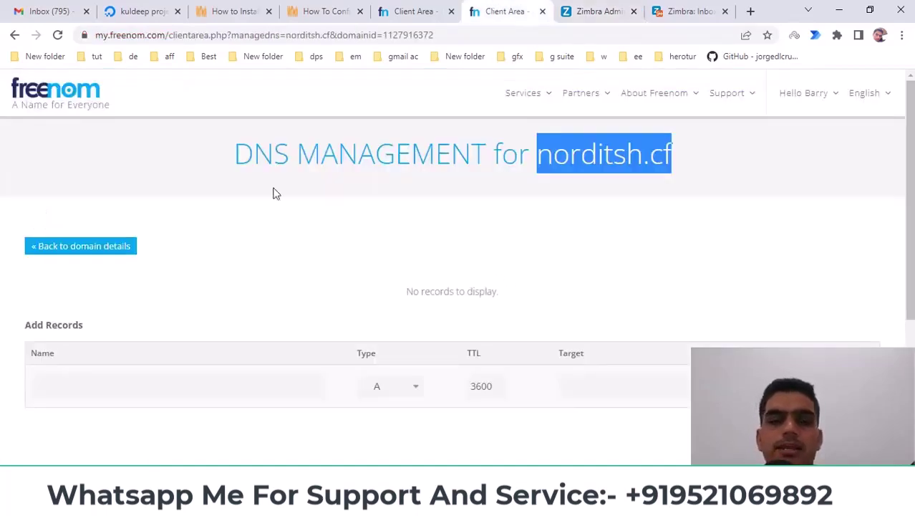
scroll(522, 255, down, 2)
click(406, 9)
scroll(527, 401, down, 4)
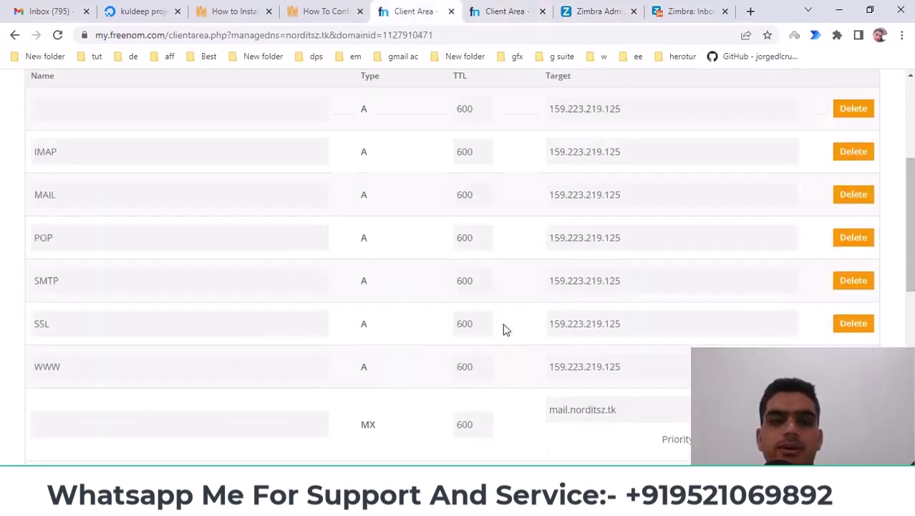
scroll(499, 212, up, 3)
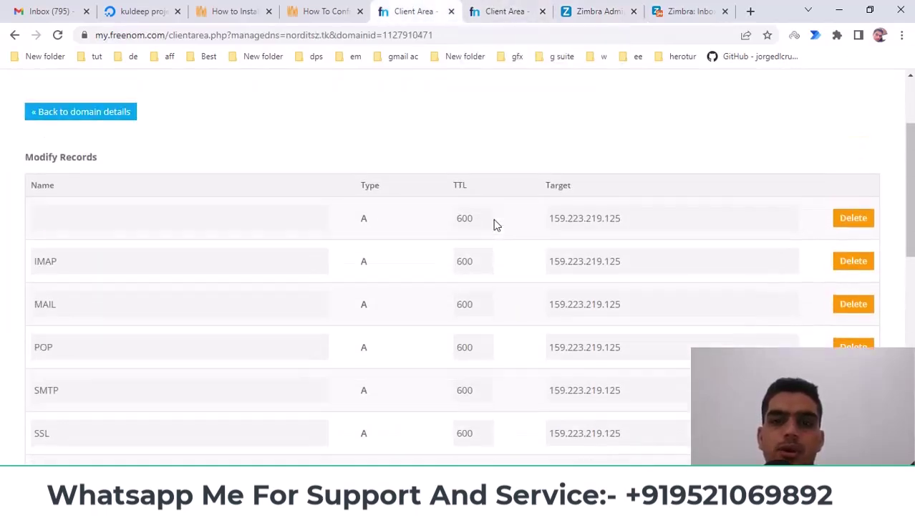
scroll(433, 146, down, 1)
scroll(460, 215, down, 2)
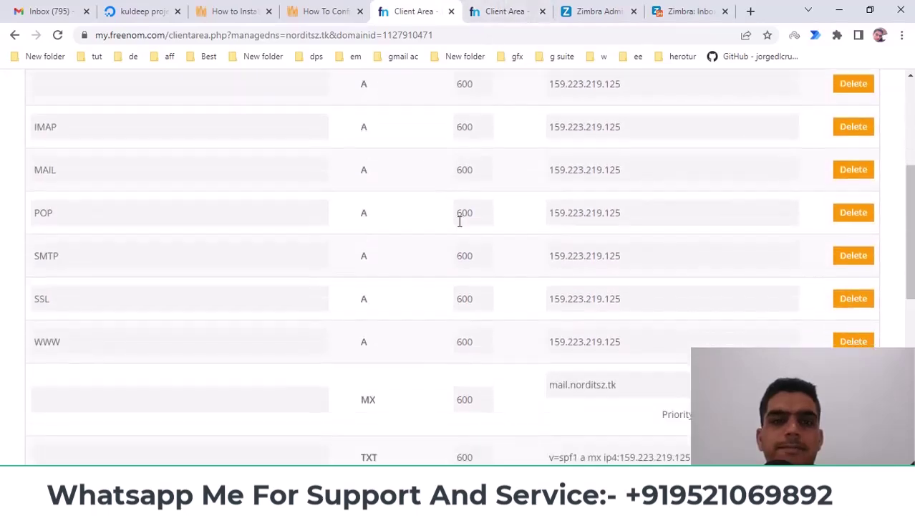
scroll(468, 220, up, 3)
Step: Add a second blank record row to the norditsh.cf DNS form
click(501, 10)
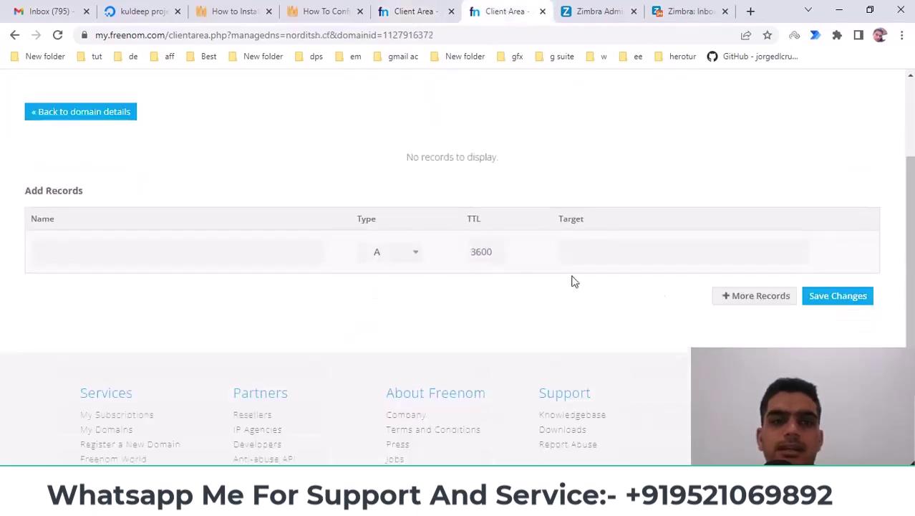
click(748, 297)
click(609, 15)
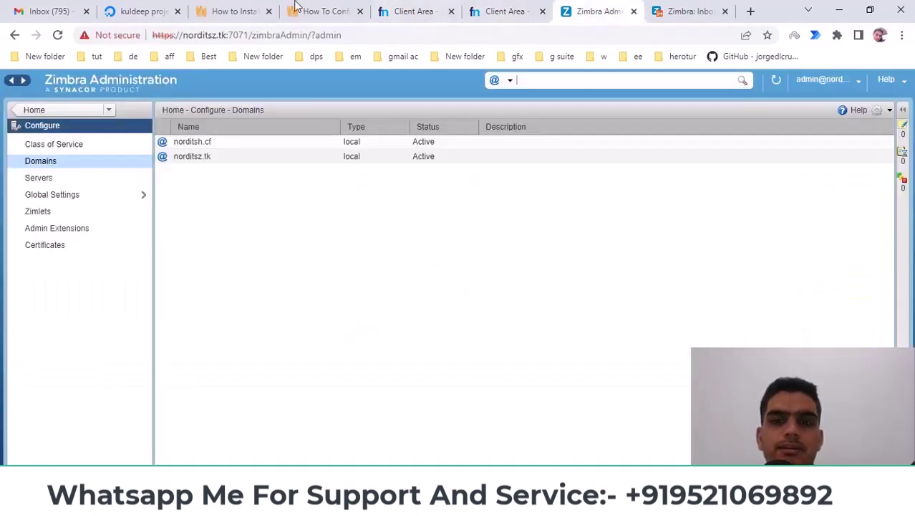
click(493, 11)
click(443, 7)
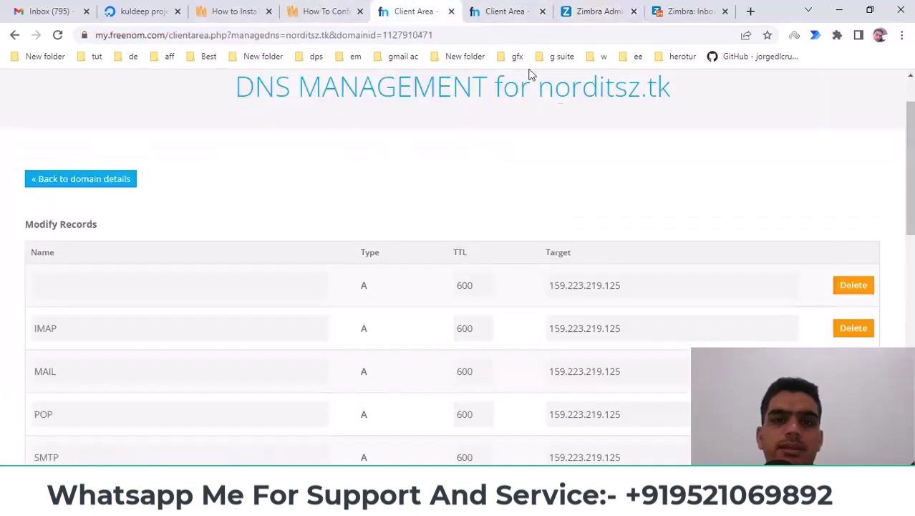
scroll(592, 190, down, 3)
scroll(72, 170, down, 1)
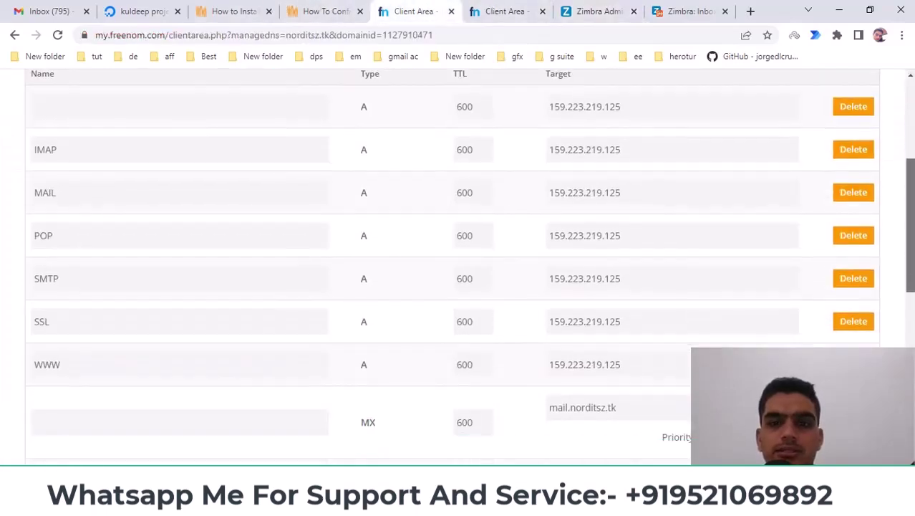
scroll(73, 170, up, 1)
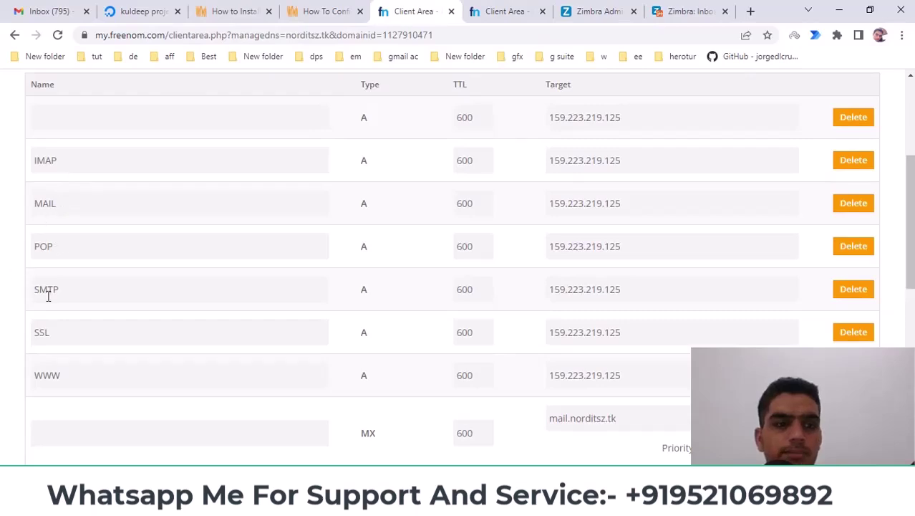
scroll(45, 315, up, 1)
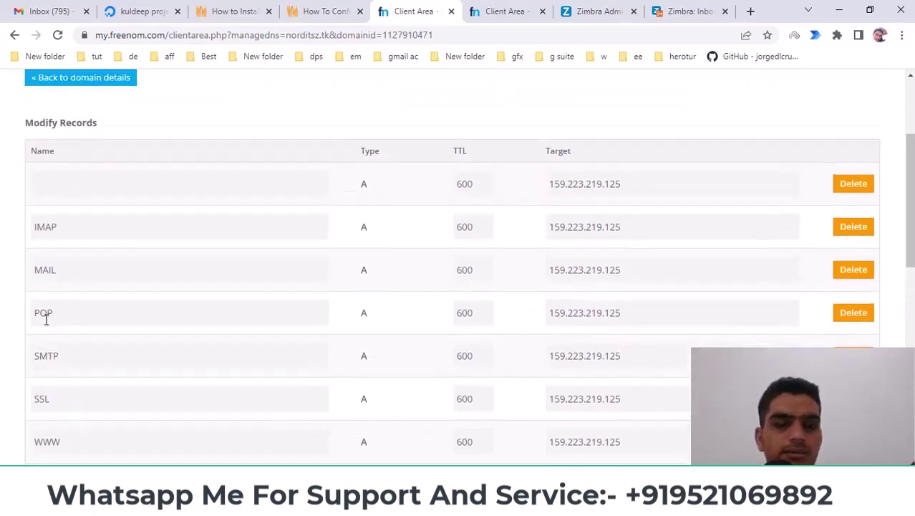
scroll(45, 319, down, 1)
scroll(45, 319, up, 1)
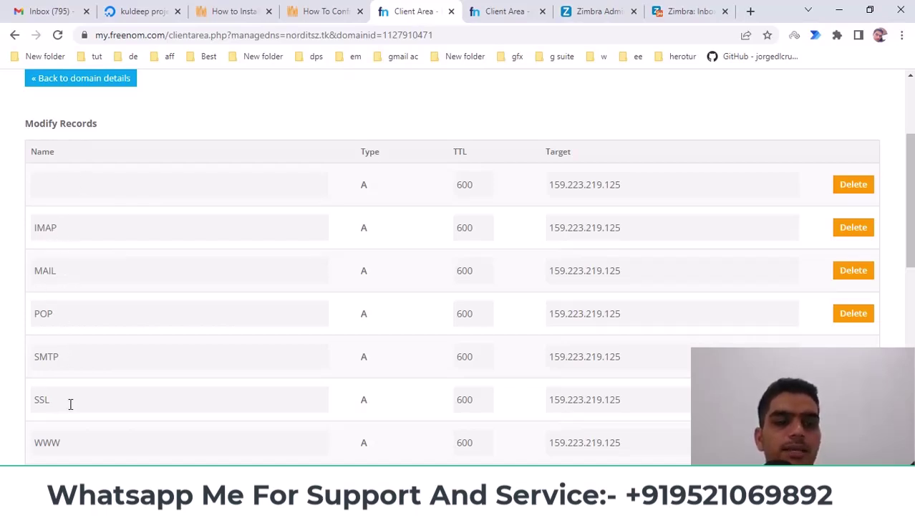
scroll(79, 401, down, 1)
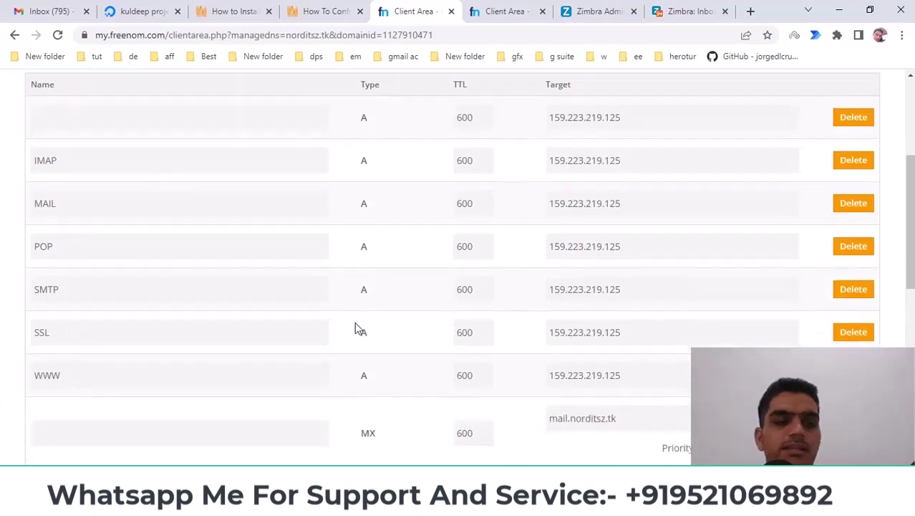
scroll(355, 327, up, 2)
scroll(566, 250, down, 1)
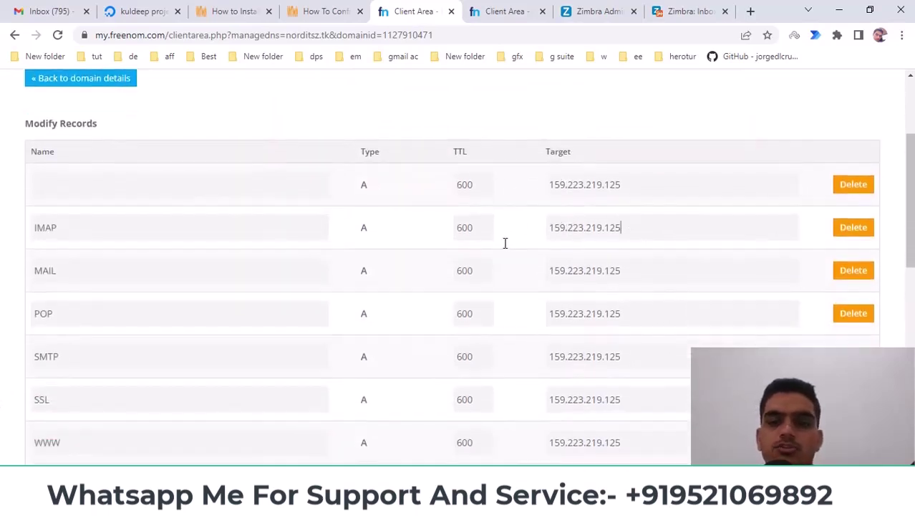
double_click(596, 225)
scroll(585, 376, down, 4)
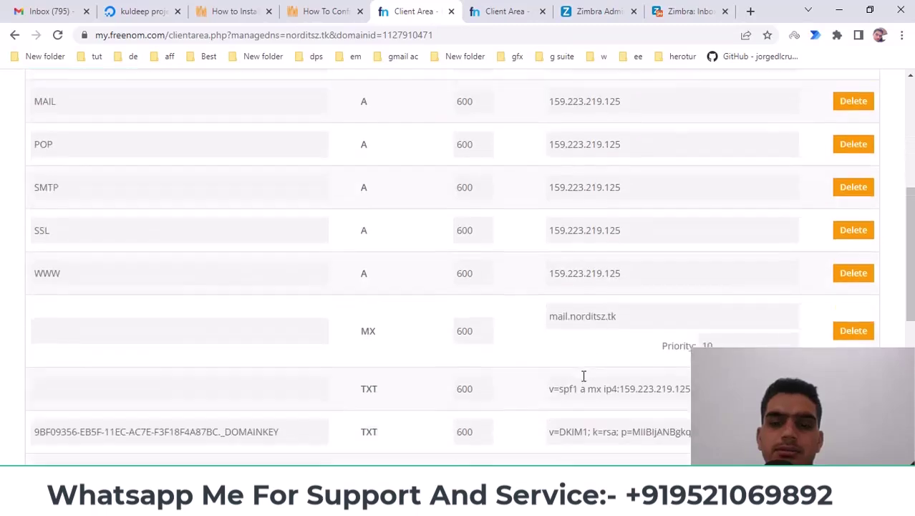
scroll(436, 313, down, 1)
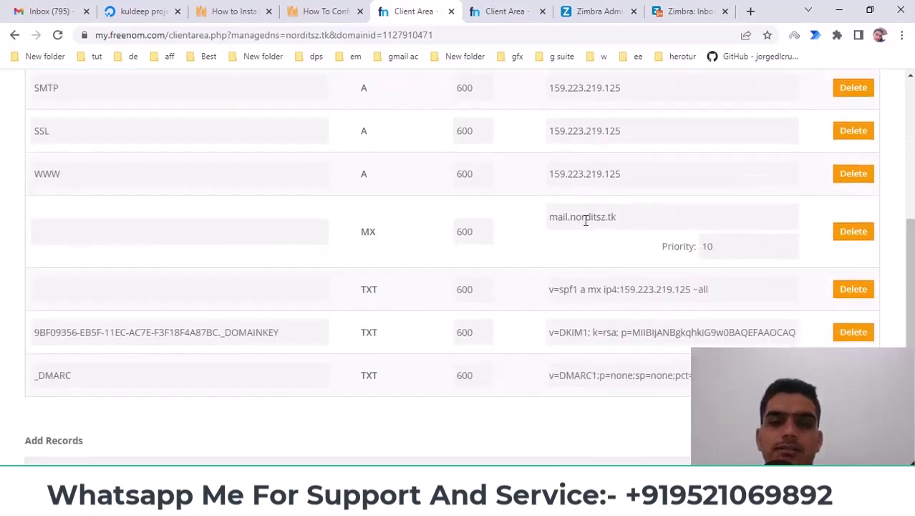
drag(571, 217, 634, 217)
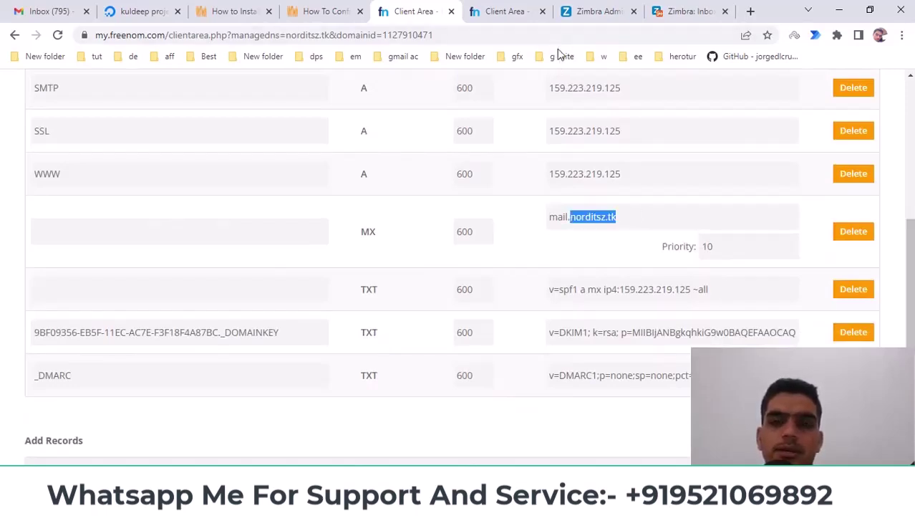
scroll(574, 285, down, 1)
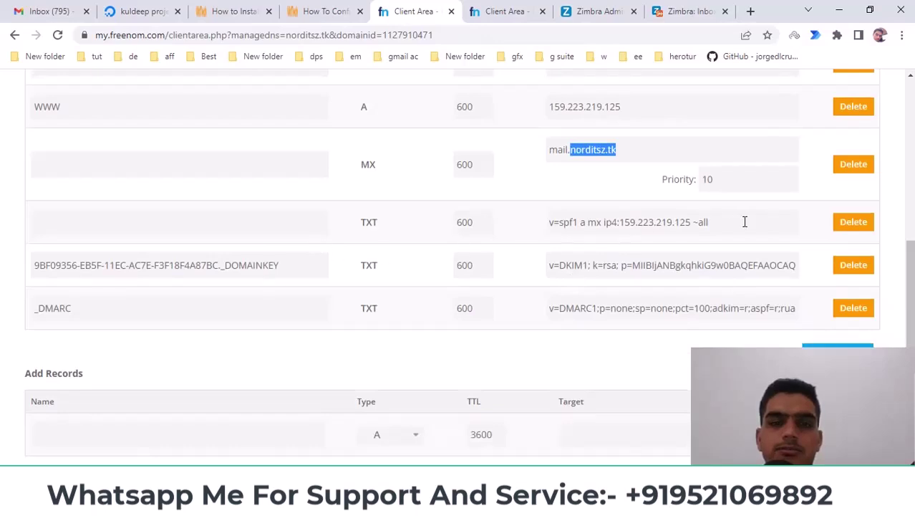
drag(745, 222, 494, 213)
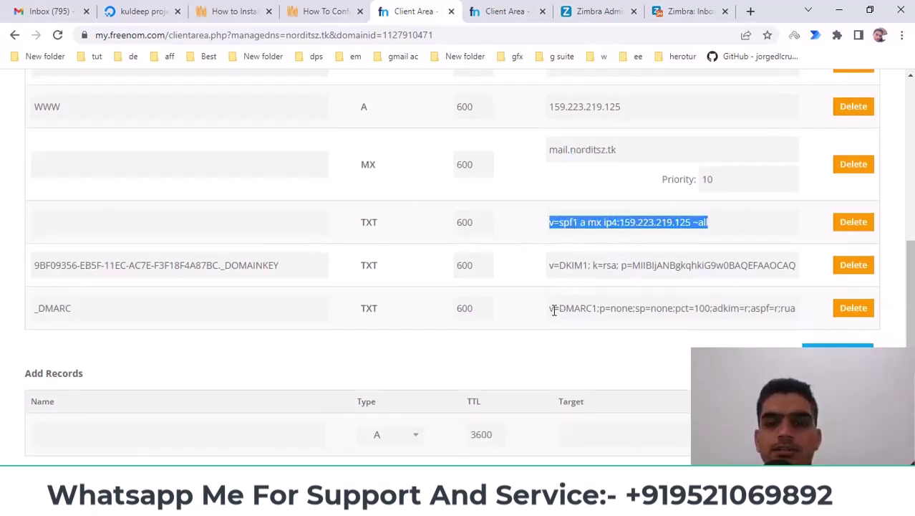
drag(553, 310, 801, 308)
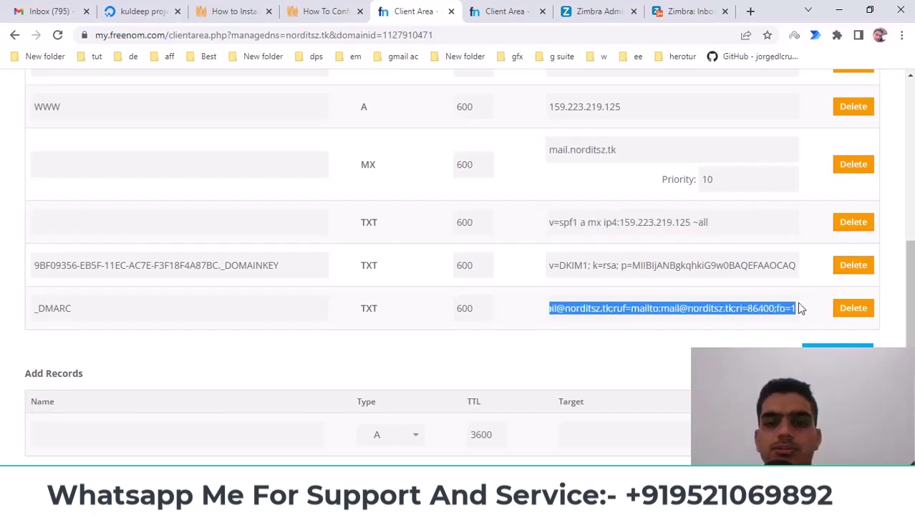
double_click(579, 268)
double_click(674, 265)
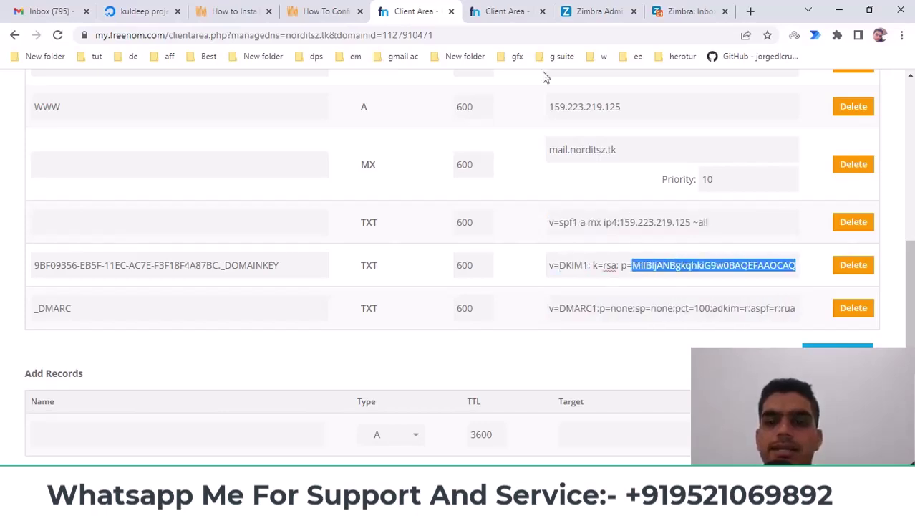
Step: Find the Generate DKIM section of the VktTech article and select norditsz.tk in the zmdkimkeyutil command
click(315, 11)
scroll(371, 268, down, 1)
scroll(371, 268, down, 2)
scroll(371, 268, up, 3)
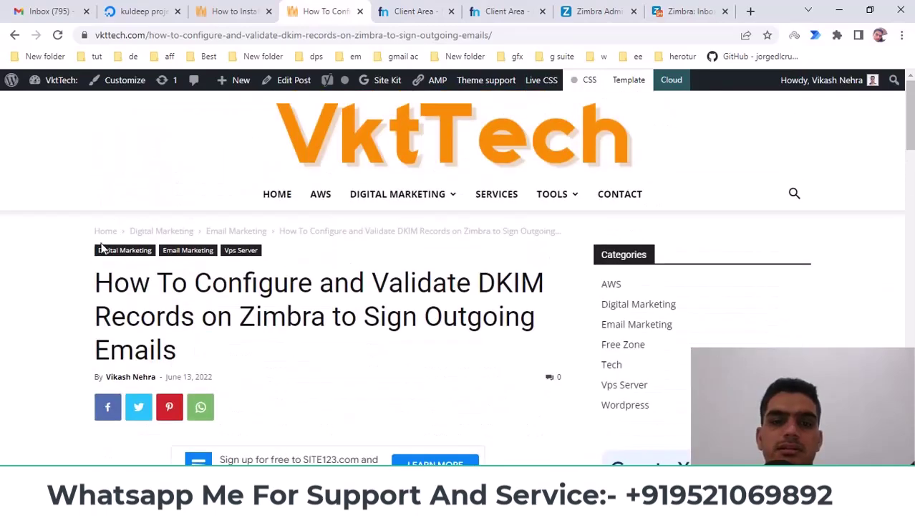
scroll(284, 258, down, 6)
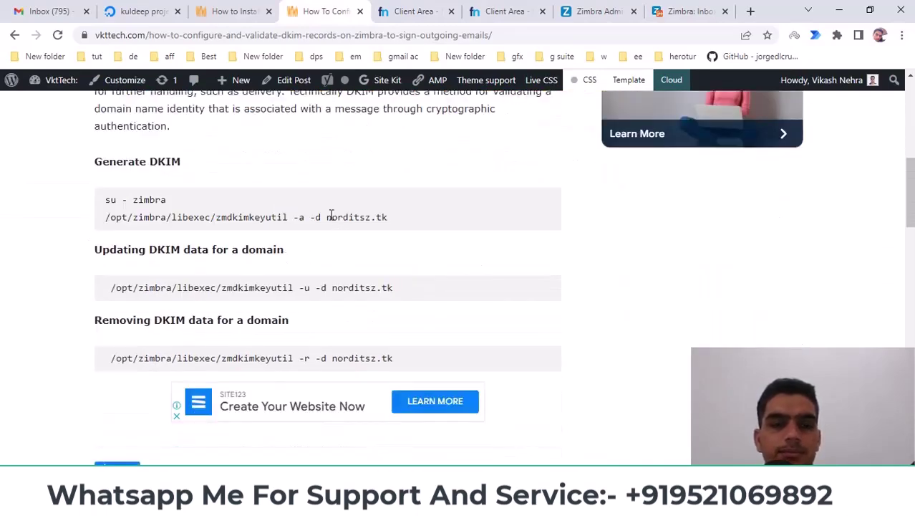
drag(328, 217, 412, 225)
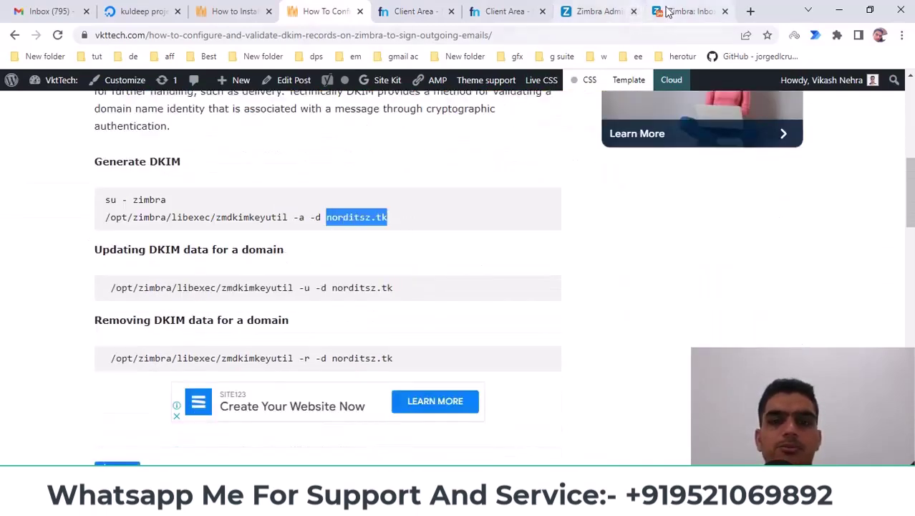
click(598, 11)
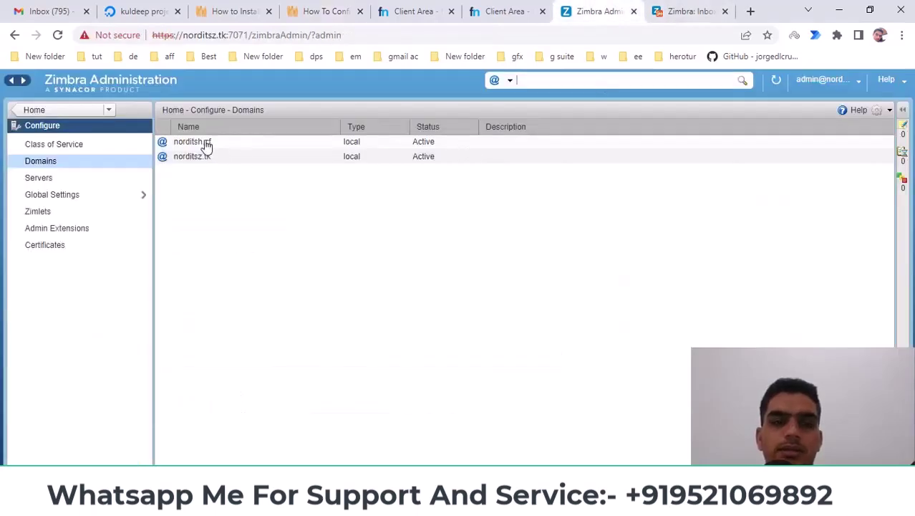
click(311, 7)
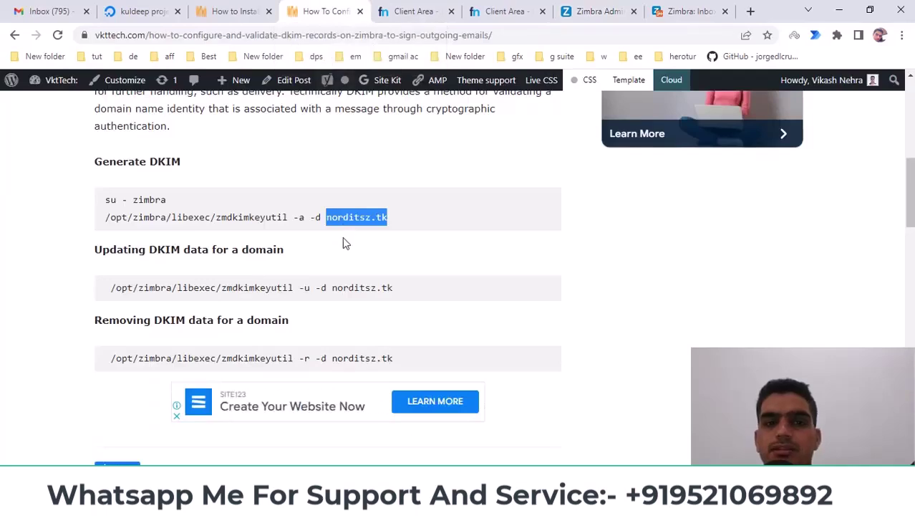
click(329, 218)
drag(327, 217, 416, 224)
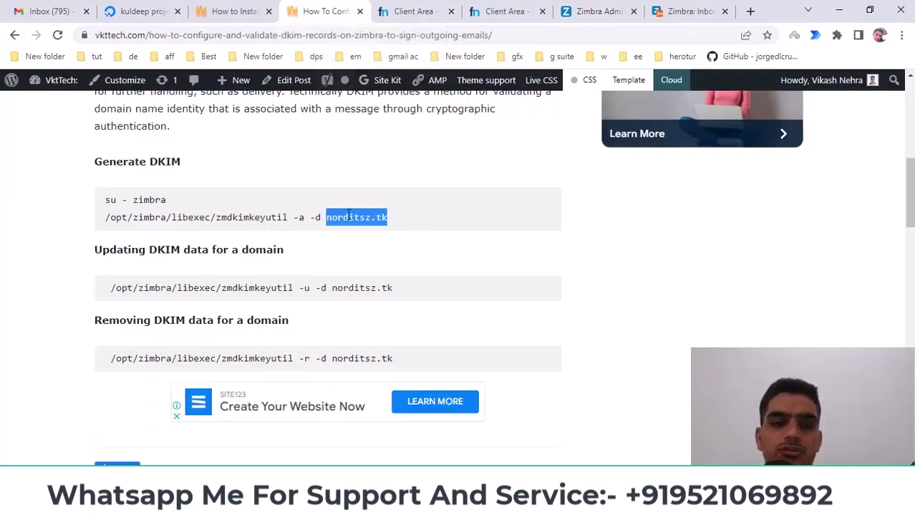
Step: Place the cursor in the norditsh.cf first and second records' Target fields
click(527, 8)
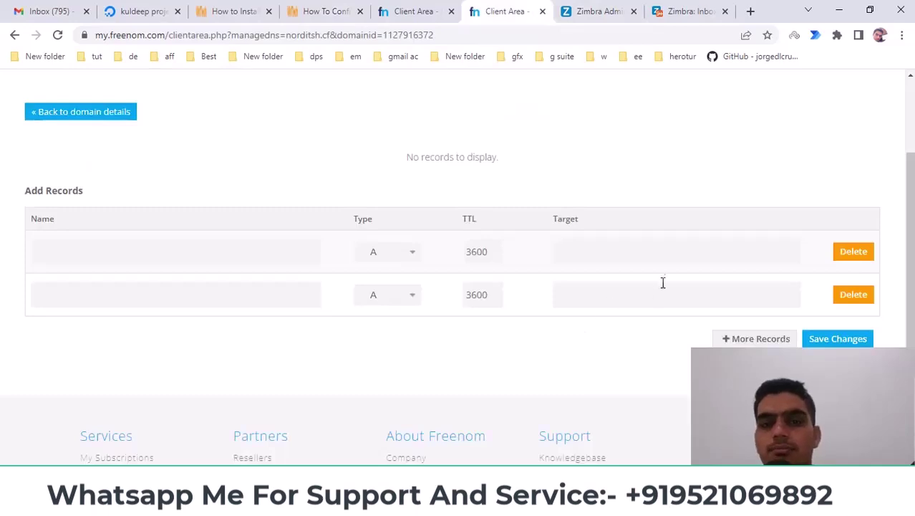
scroll(534, 273, up, 1)
click(619, 316)
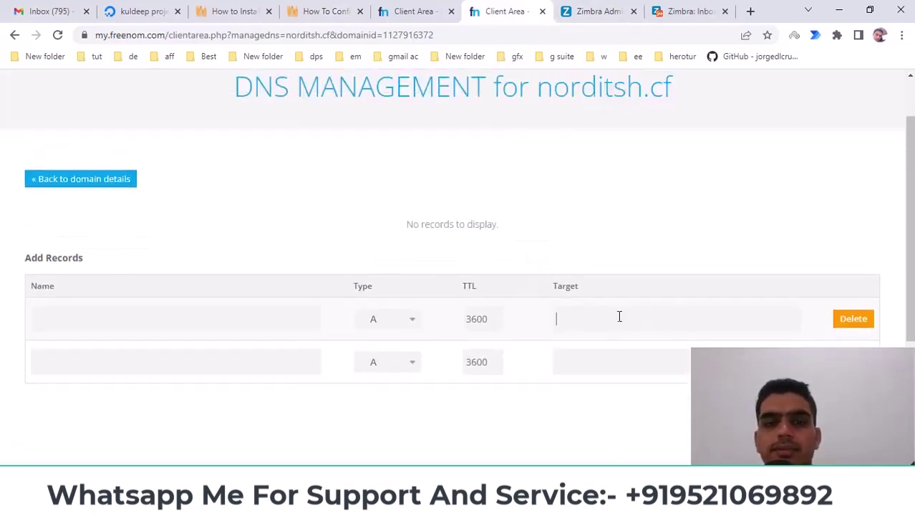
scroll(537, 264, down, 2)
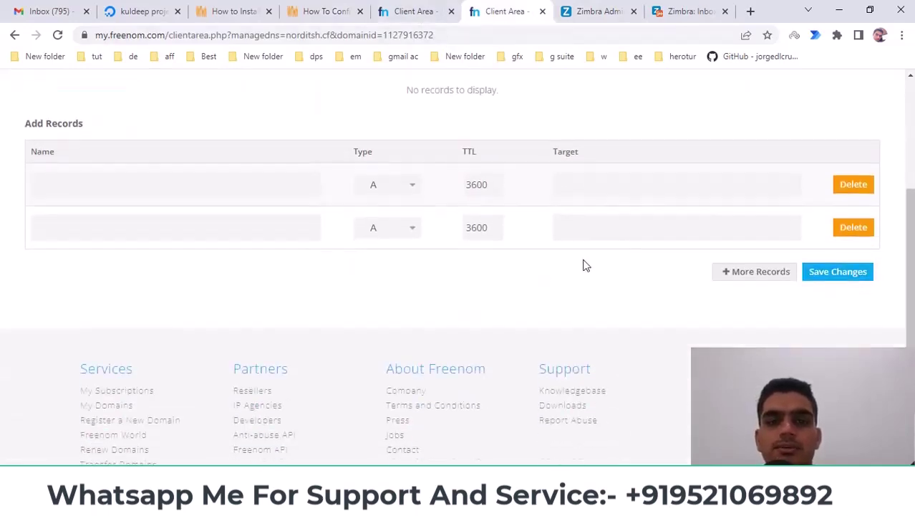
click(611, 223)
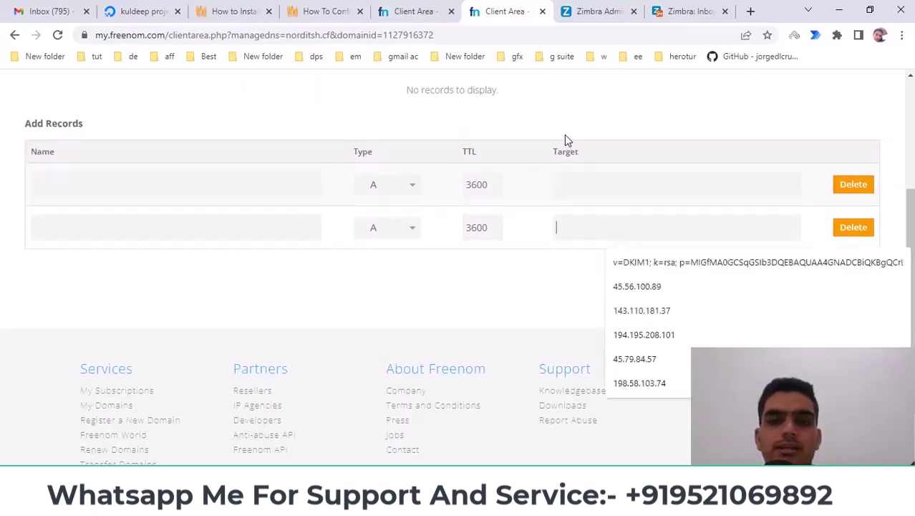
Step: Review the Zimbra installation and DKIM articles, norditsz.tk's DNS records, then the Zimbra Domains list
click(254, 10)
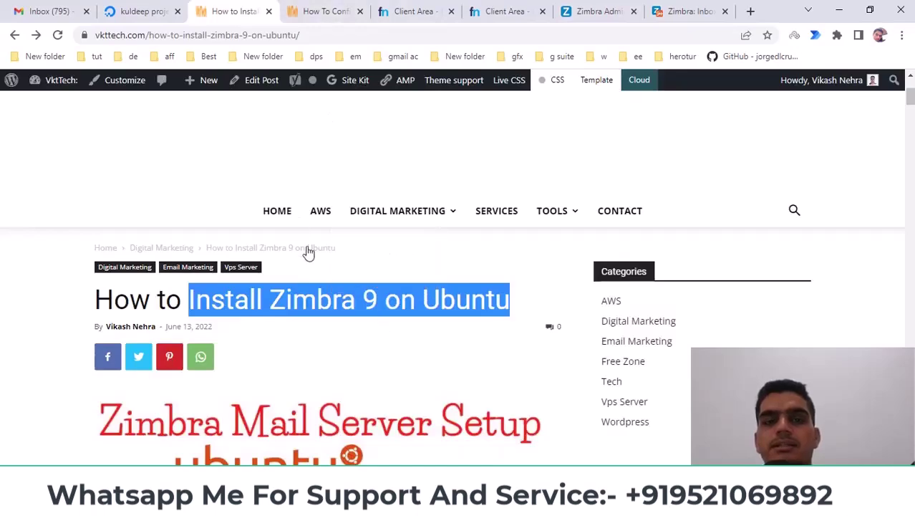
click(319, 11)
scroll(321, 172, up, 5)
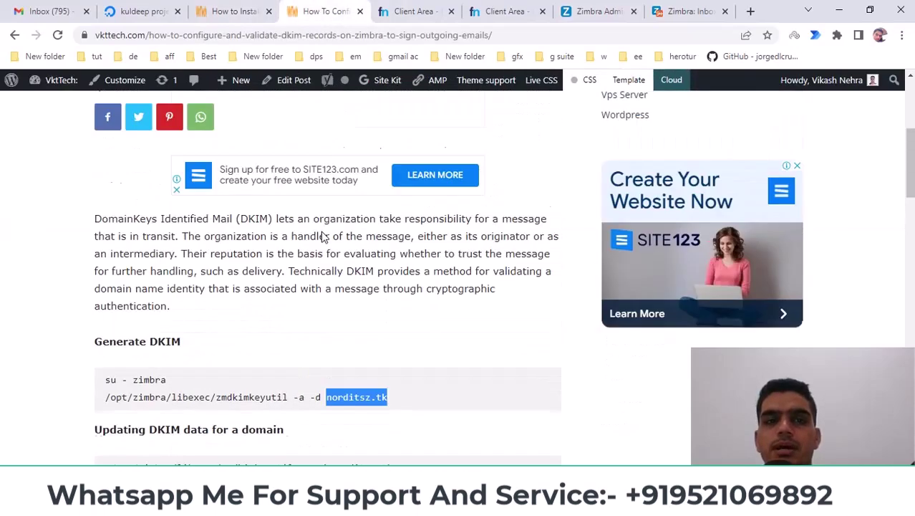
scroll(356, 245, up, 2)
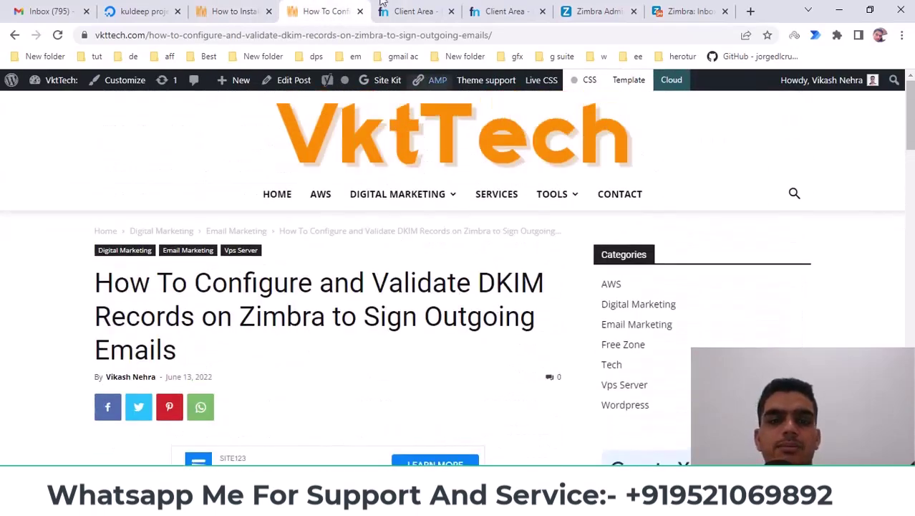
click(413, 11)
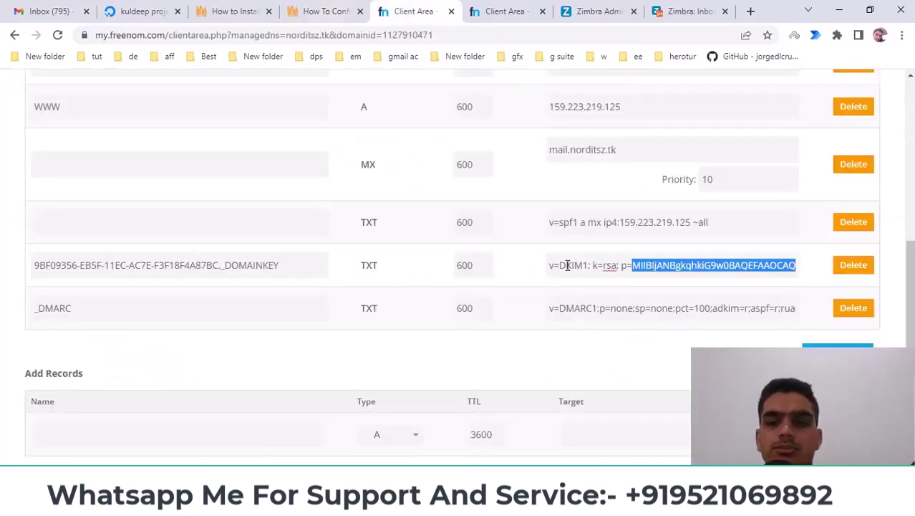
click(589, 9)
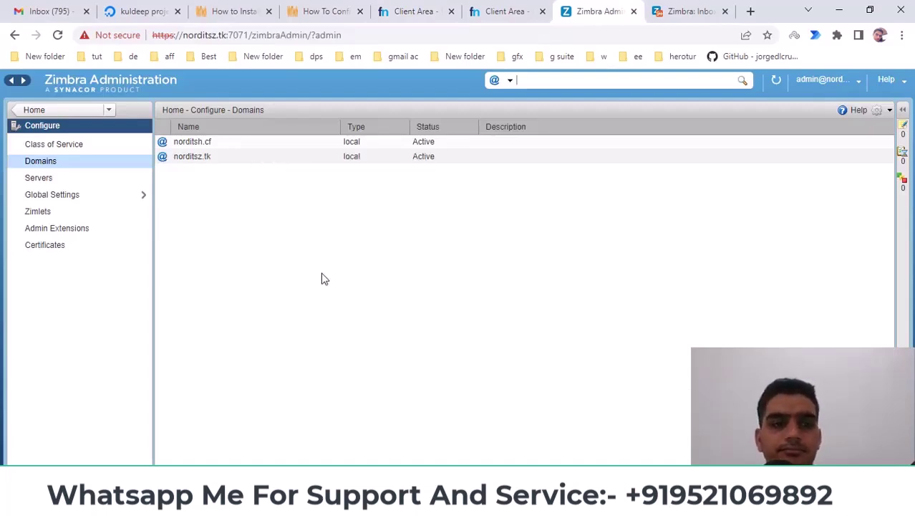
Step: Check Server Status to confirm every service on mail.norditsz.tk is running
click(43, 180)
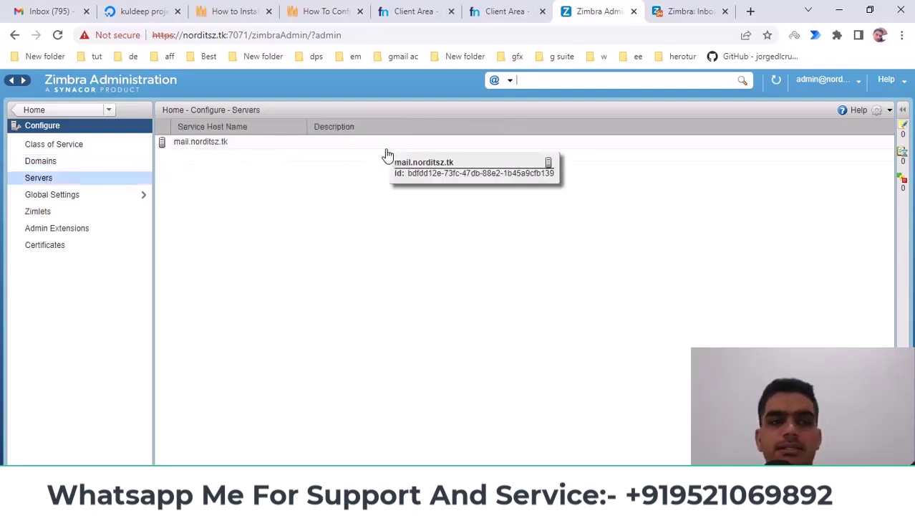
click(61, 109)
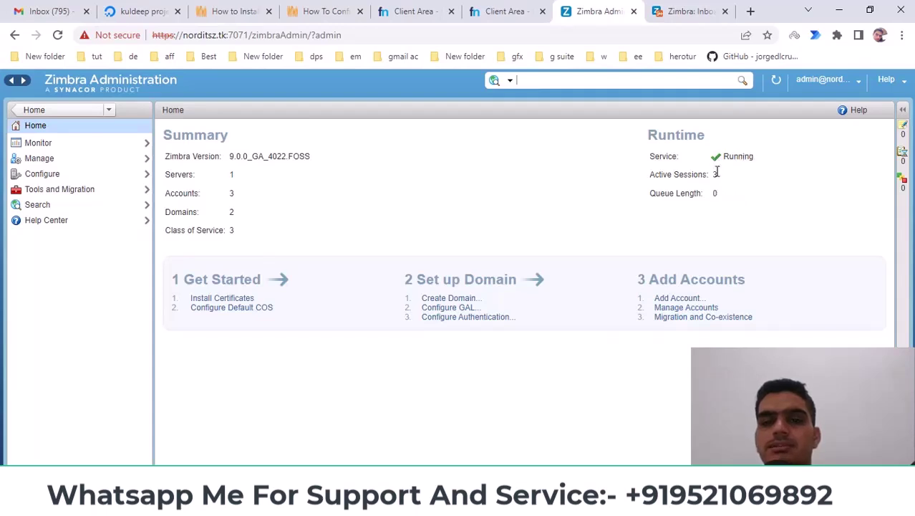
click(39, 144)
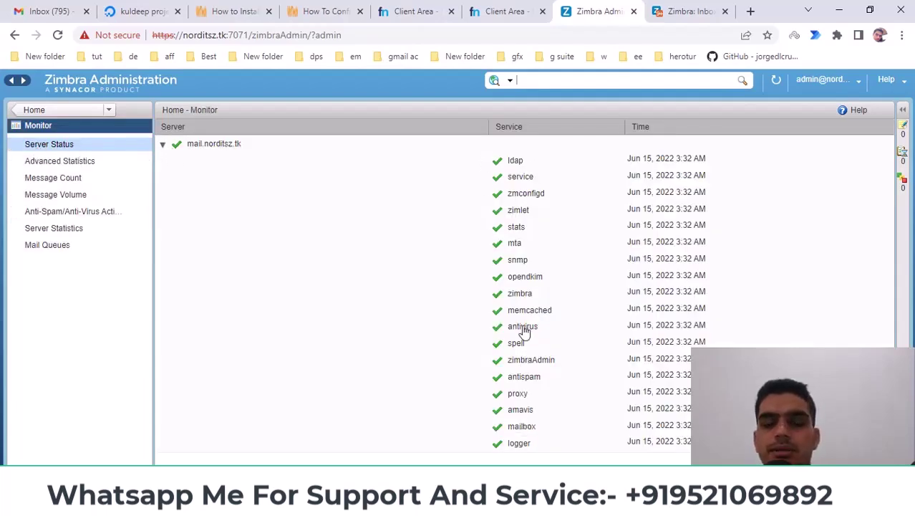
click(503, 262)
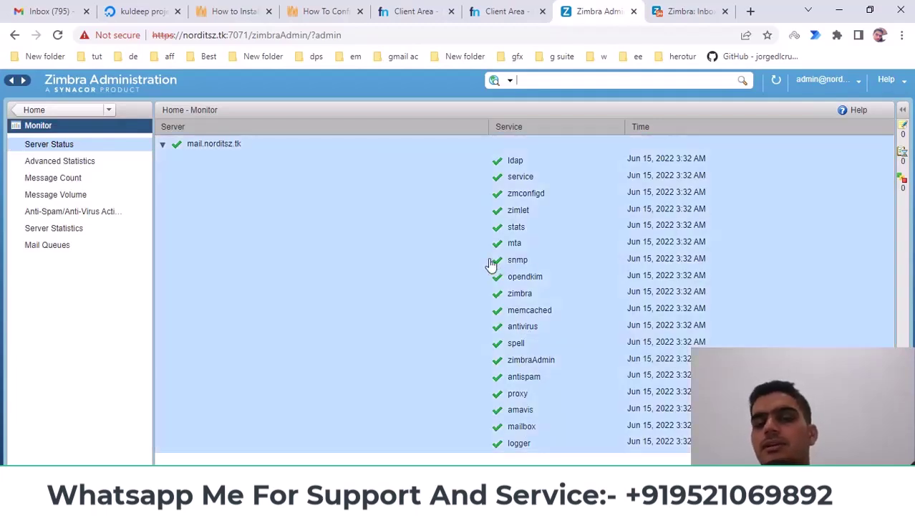
click(40, 110)
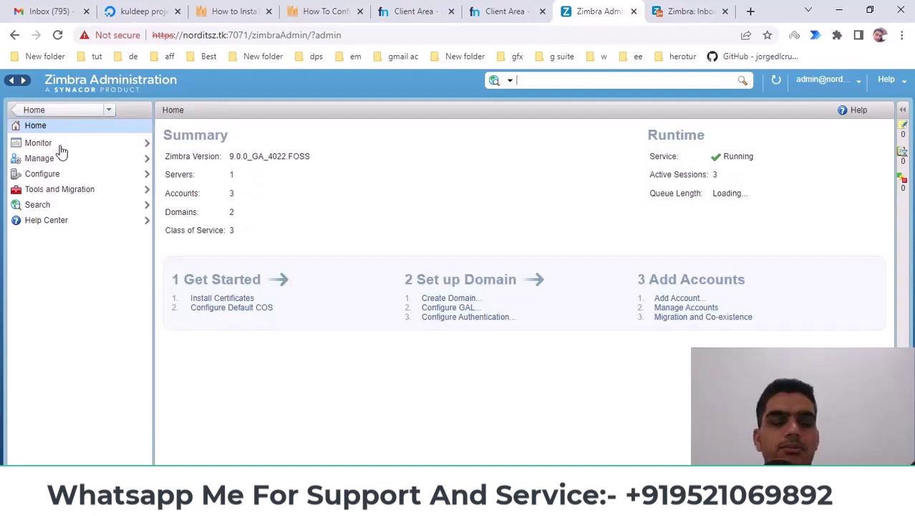
click(60, 113)
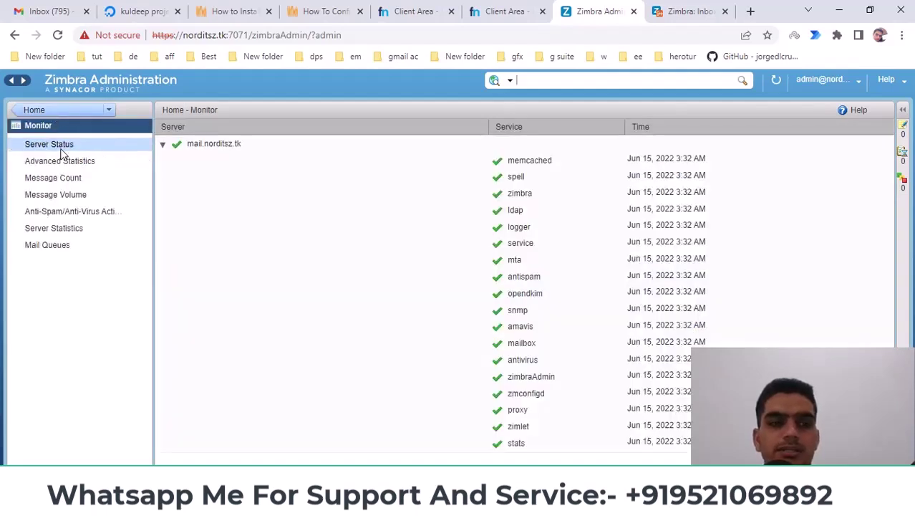
click(43, 111)
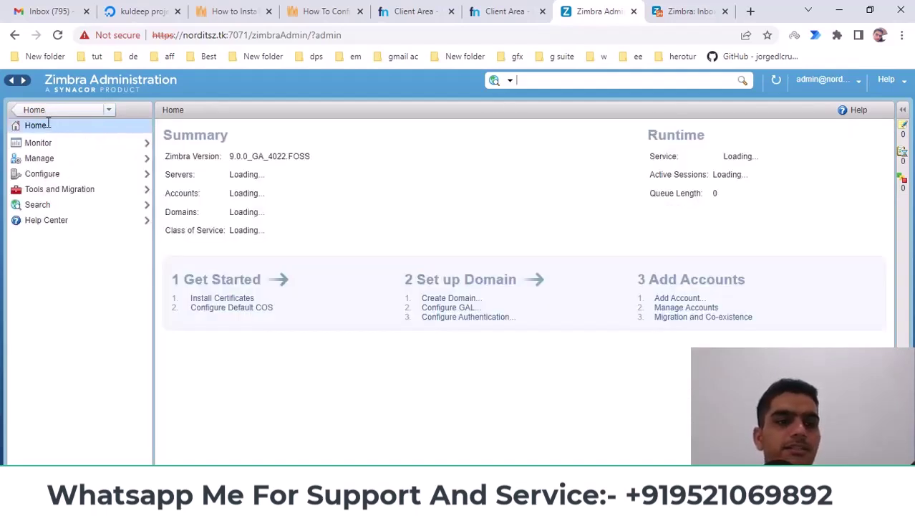
Step: Open Configure > Class of Service, listing default, defaultExternal and vktube
click(40, 159)
click(34, 110)
click(41, 173)
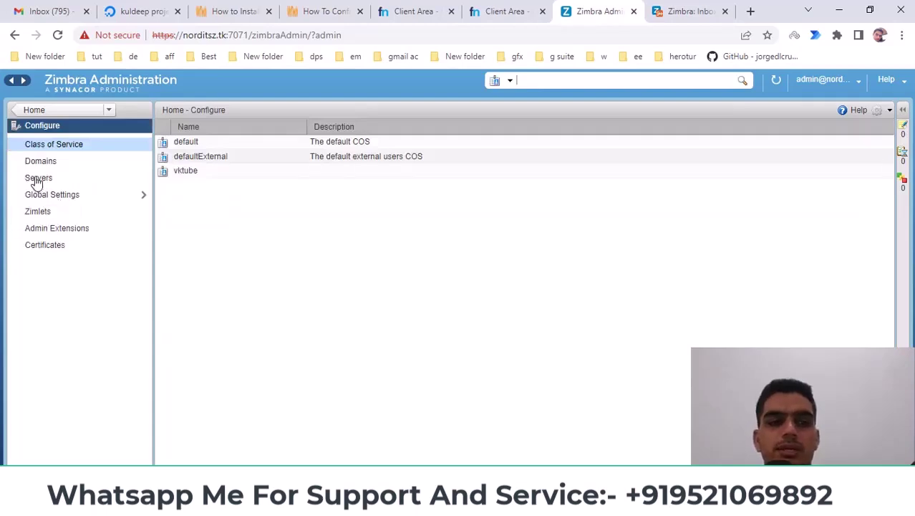
Step: Review the Servers and Domains lists under Configure
click(34, 177)
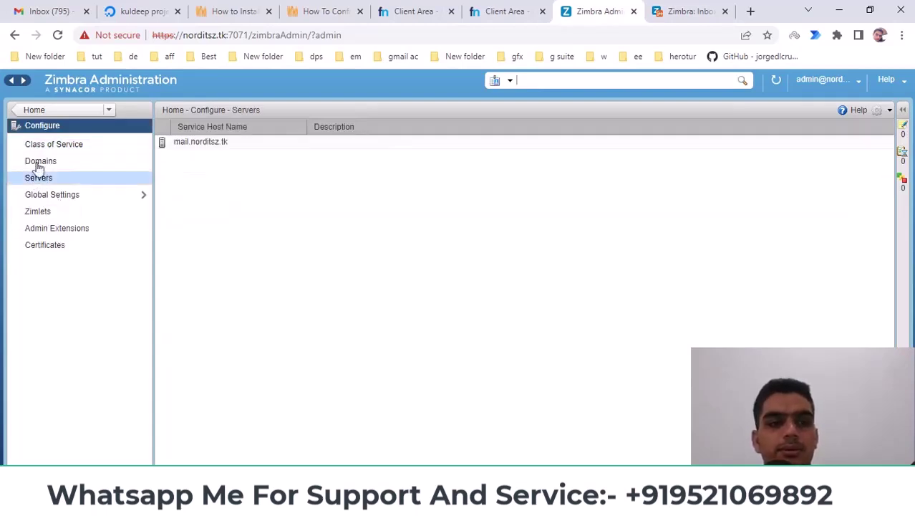
click(39, 165)
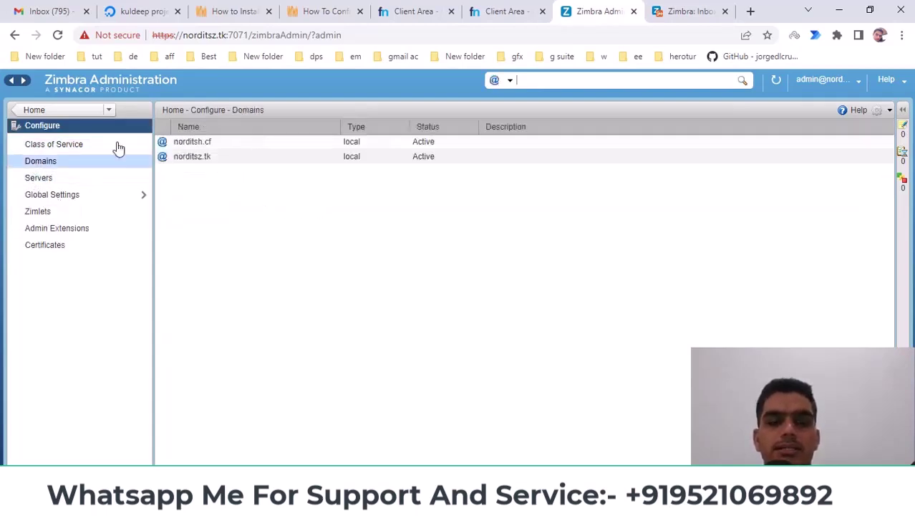
click(54, 126)
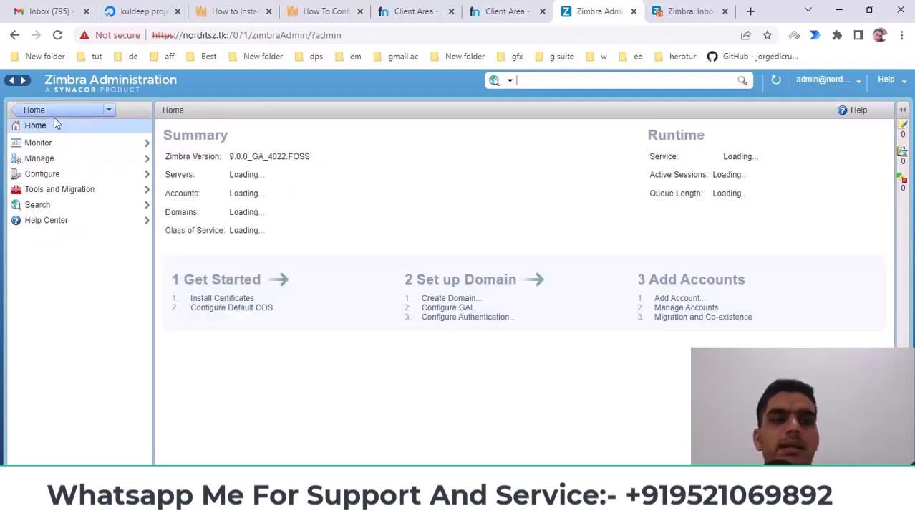
Step: Review the three mail accounts and the distribution lists, then return to Home
click(43, 159)
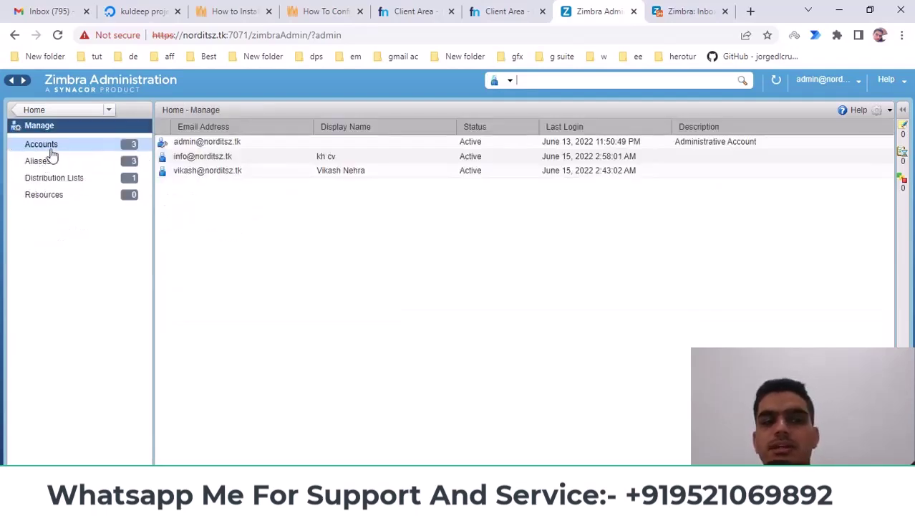
click(53, 116)
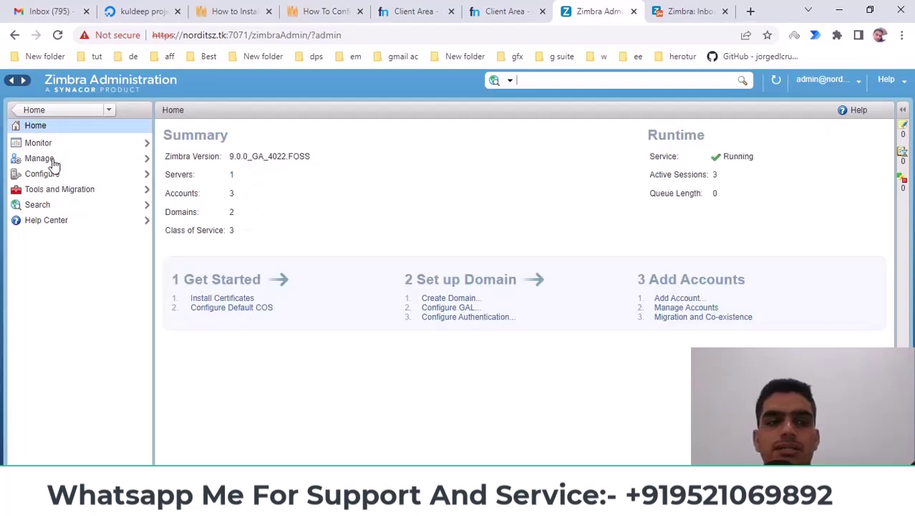
click(43, 159)
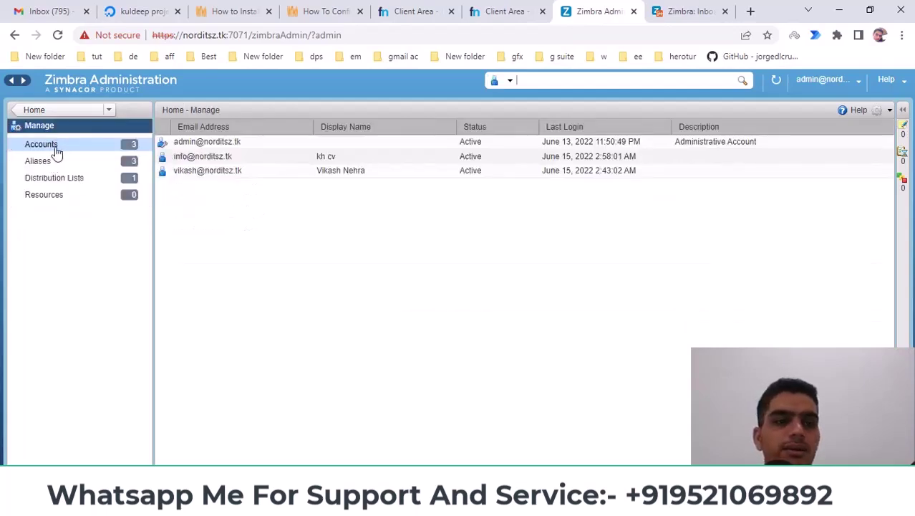
click(57, 149)
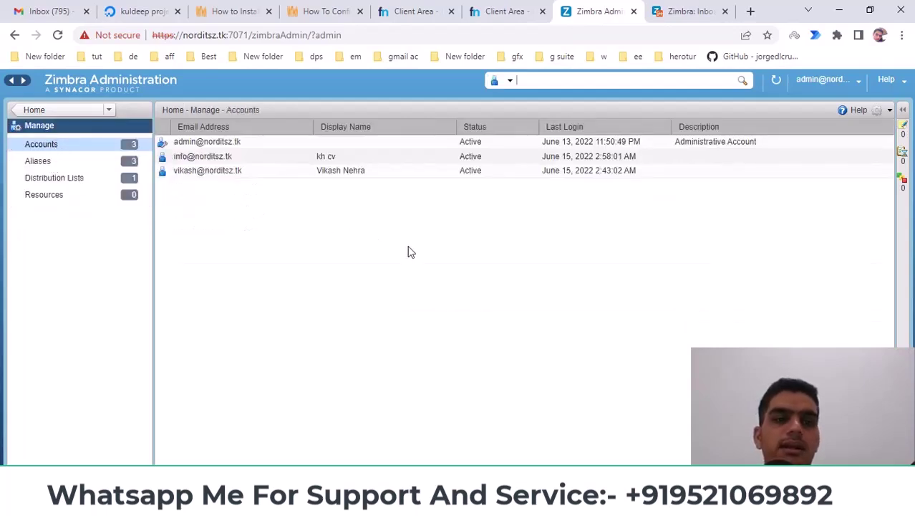
click(52, 179)
click(57, 111)
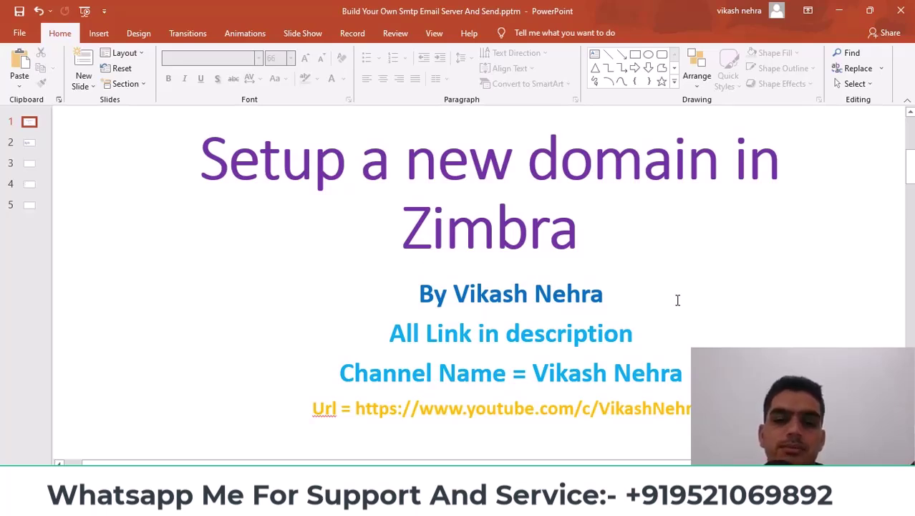
Step: Bring up the browser window showing the YouTube channel's Videos page
mouse_move(410, 505)
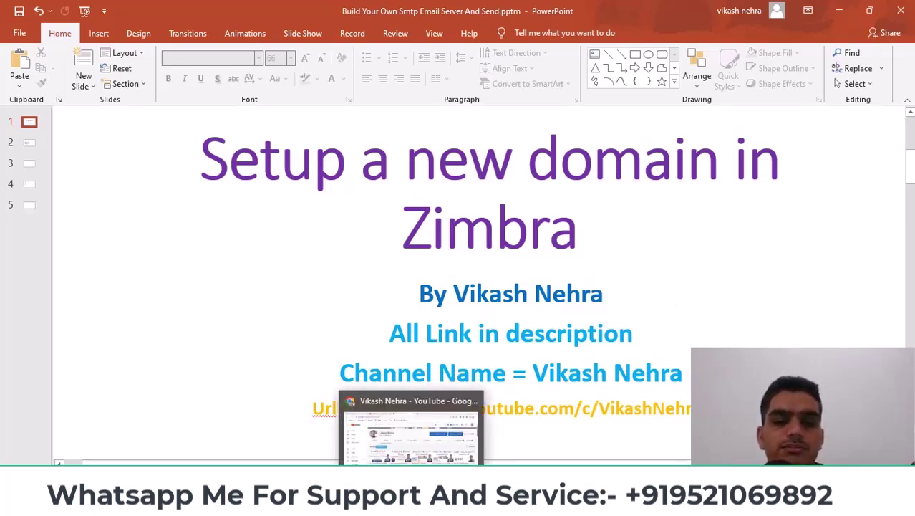
click(422, 408)
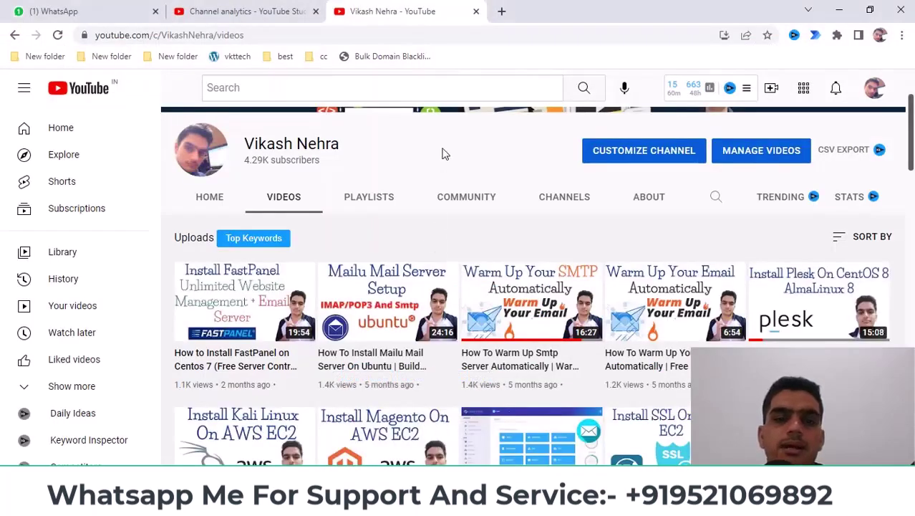